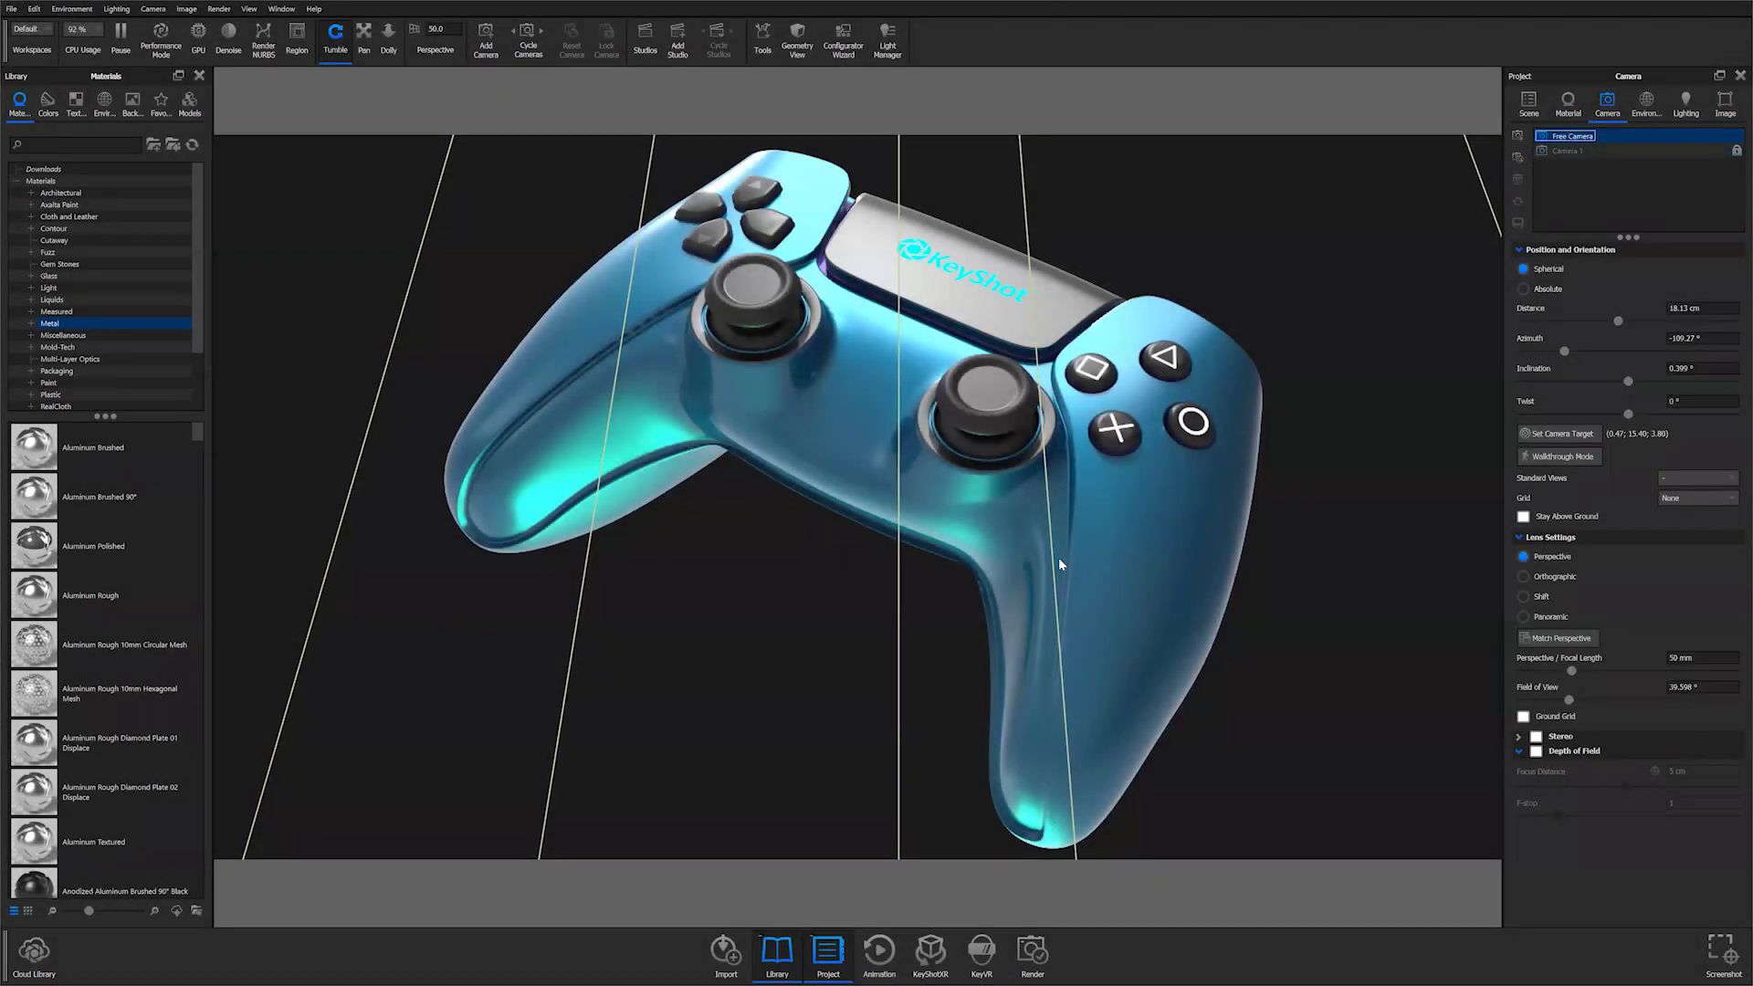
Dolly the free camera back to about 103.6 cm and tilt down onto the spotlight and gamepad
{"action": "scroll", "coordinate": [1059, 557], "scroll_direction": "down", "scroll_amount": 12}
{"action": "left_click_drag", "start_coordinate": [1046, 528], "coordinate": [949, 611]}
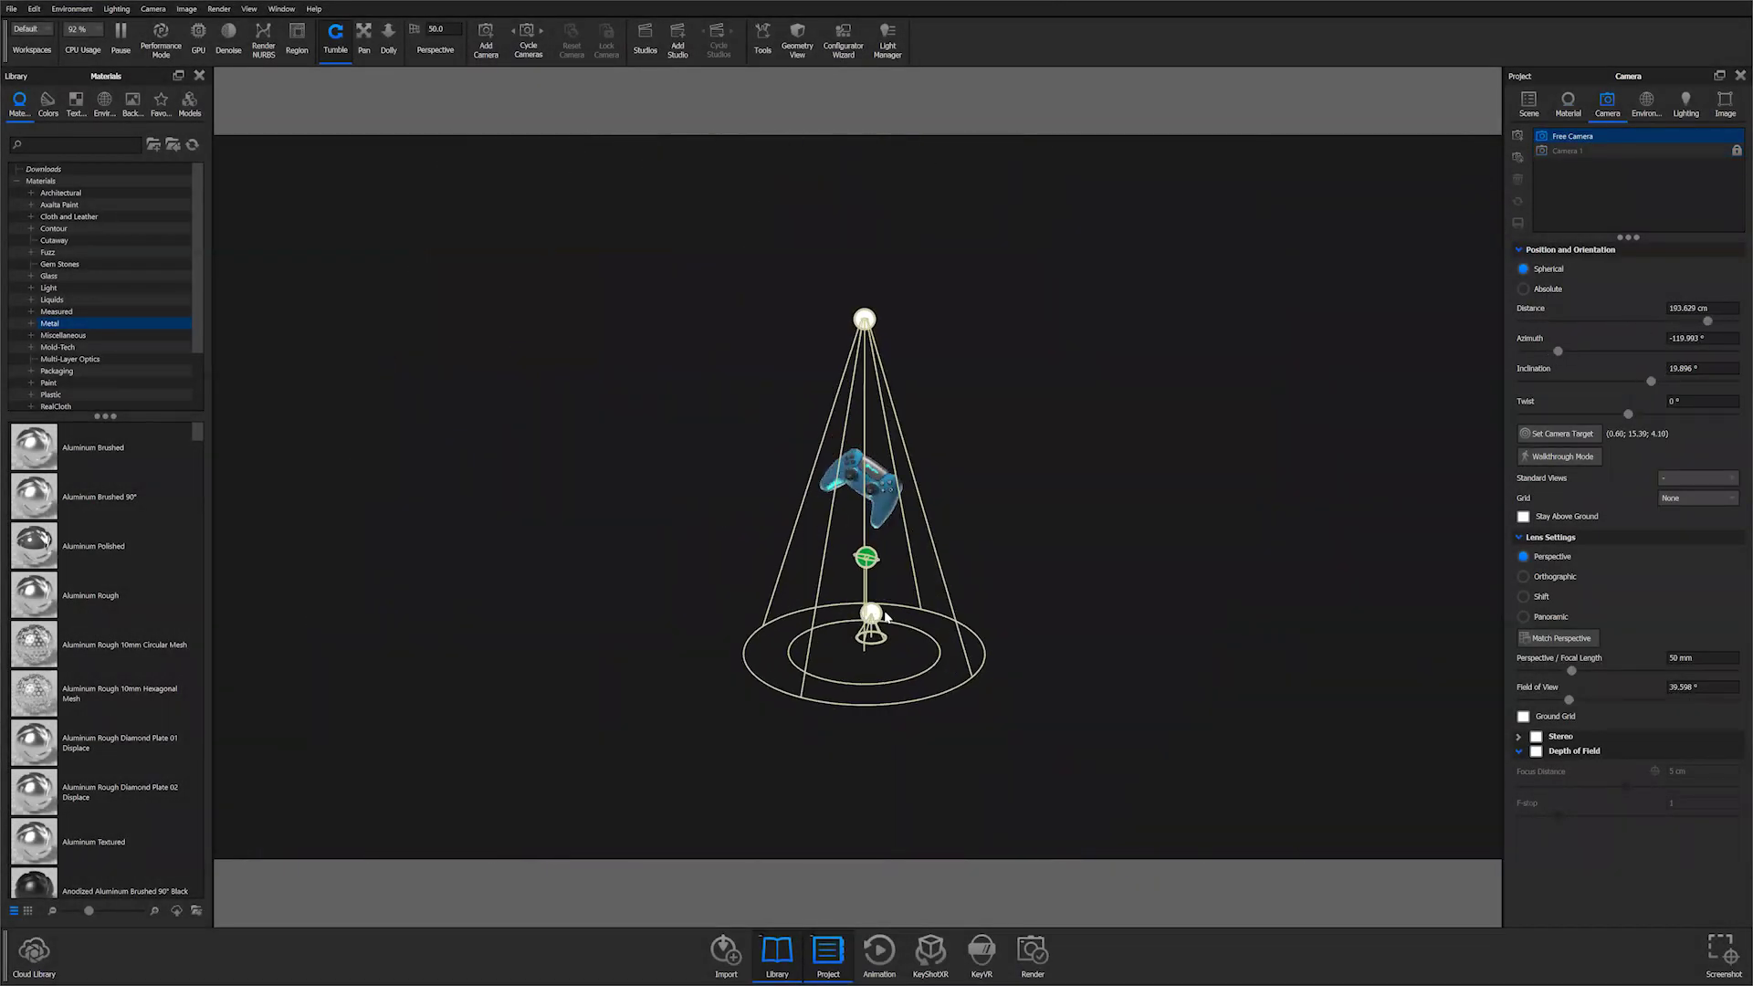
With the Scene tree showing, delete the extra spotlight beneath the gamepad
{"action": "left_click", "coordinate": [1528, 103]}
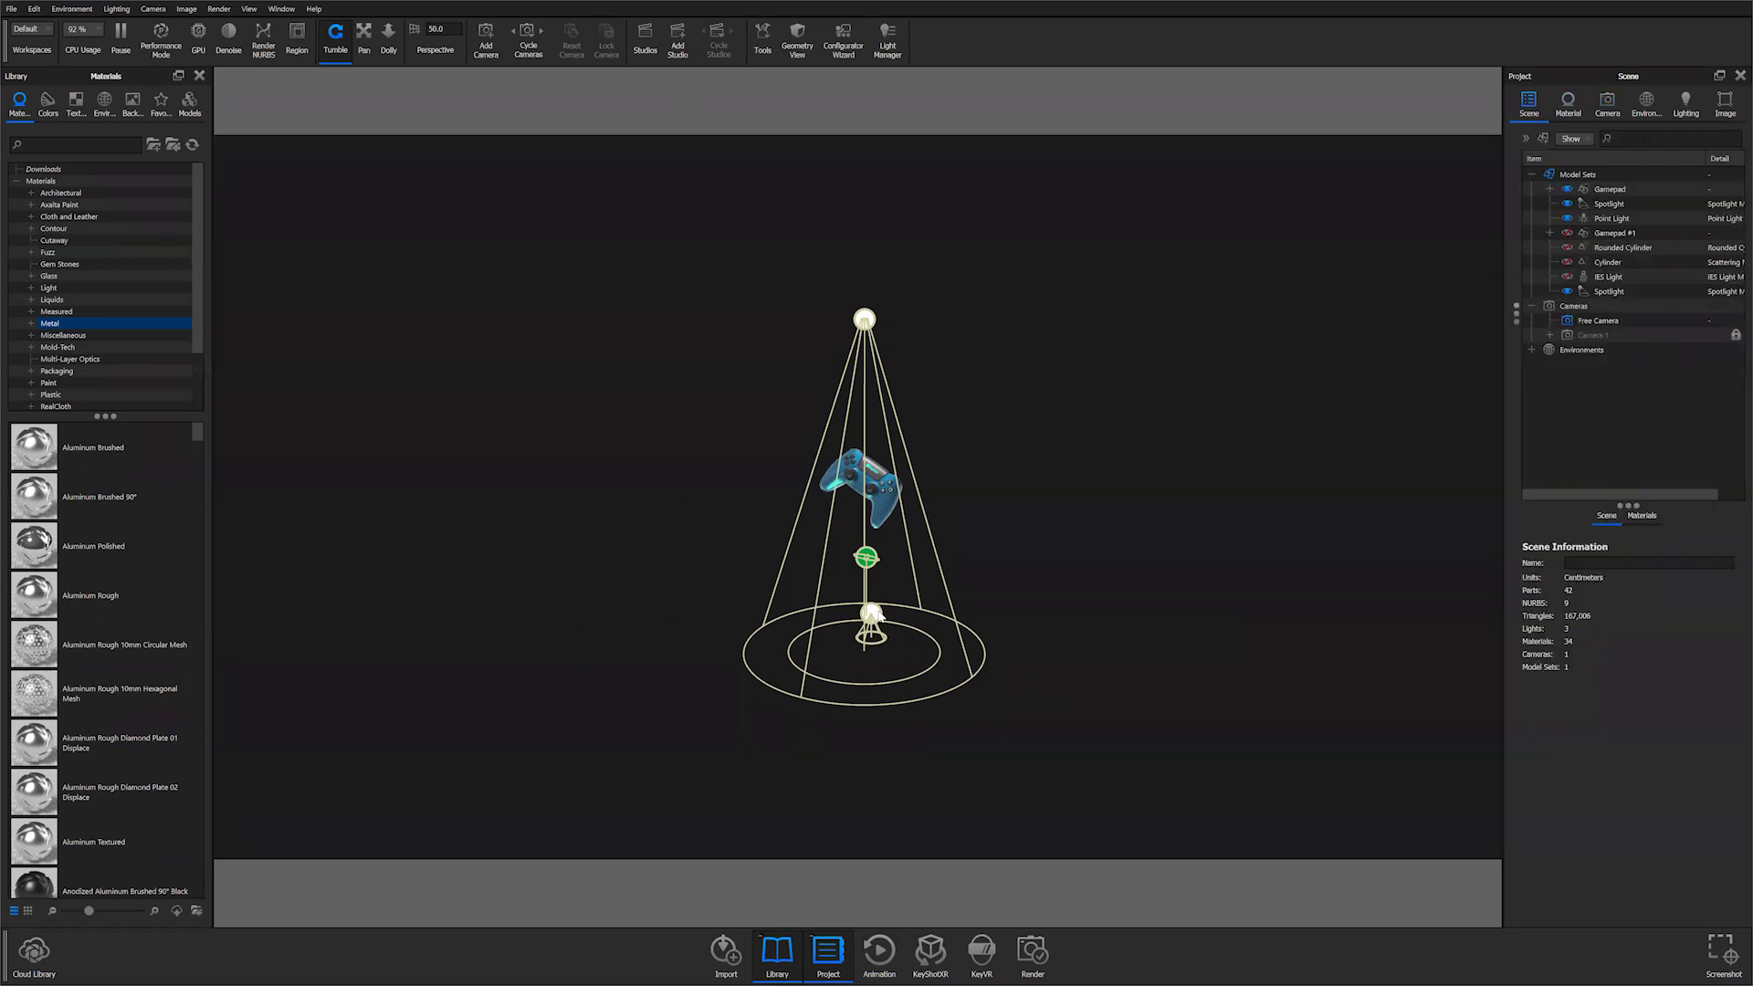
{"action": "left_click", "coordinate": [873, 613]}
{"action": "key", "text": "Delete"}
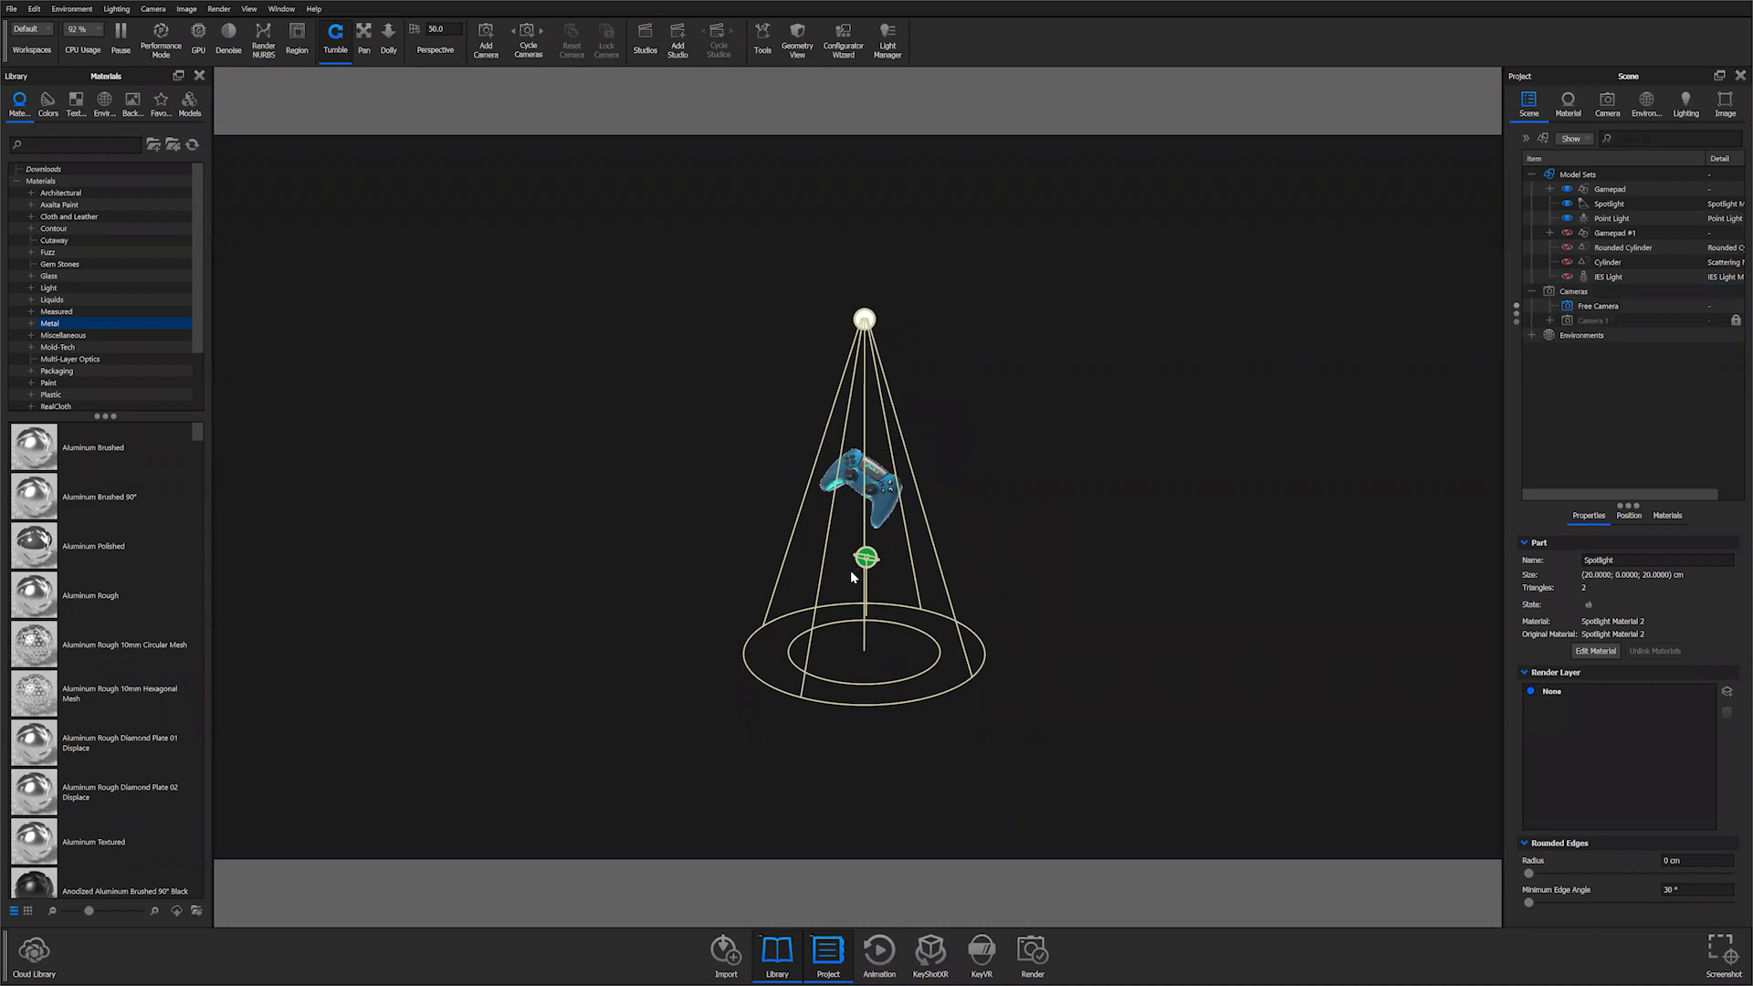
Tumble the view to a lower angle and select the remaining overhead spotlight
{"action": "left_click_drag", "start_coordinate": [1023, 610], "coordinate": [780, 583]}
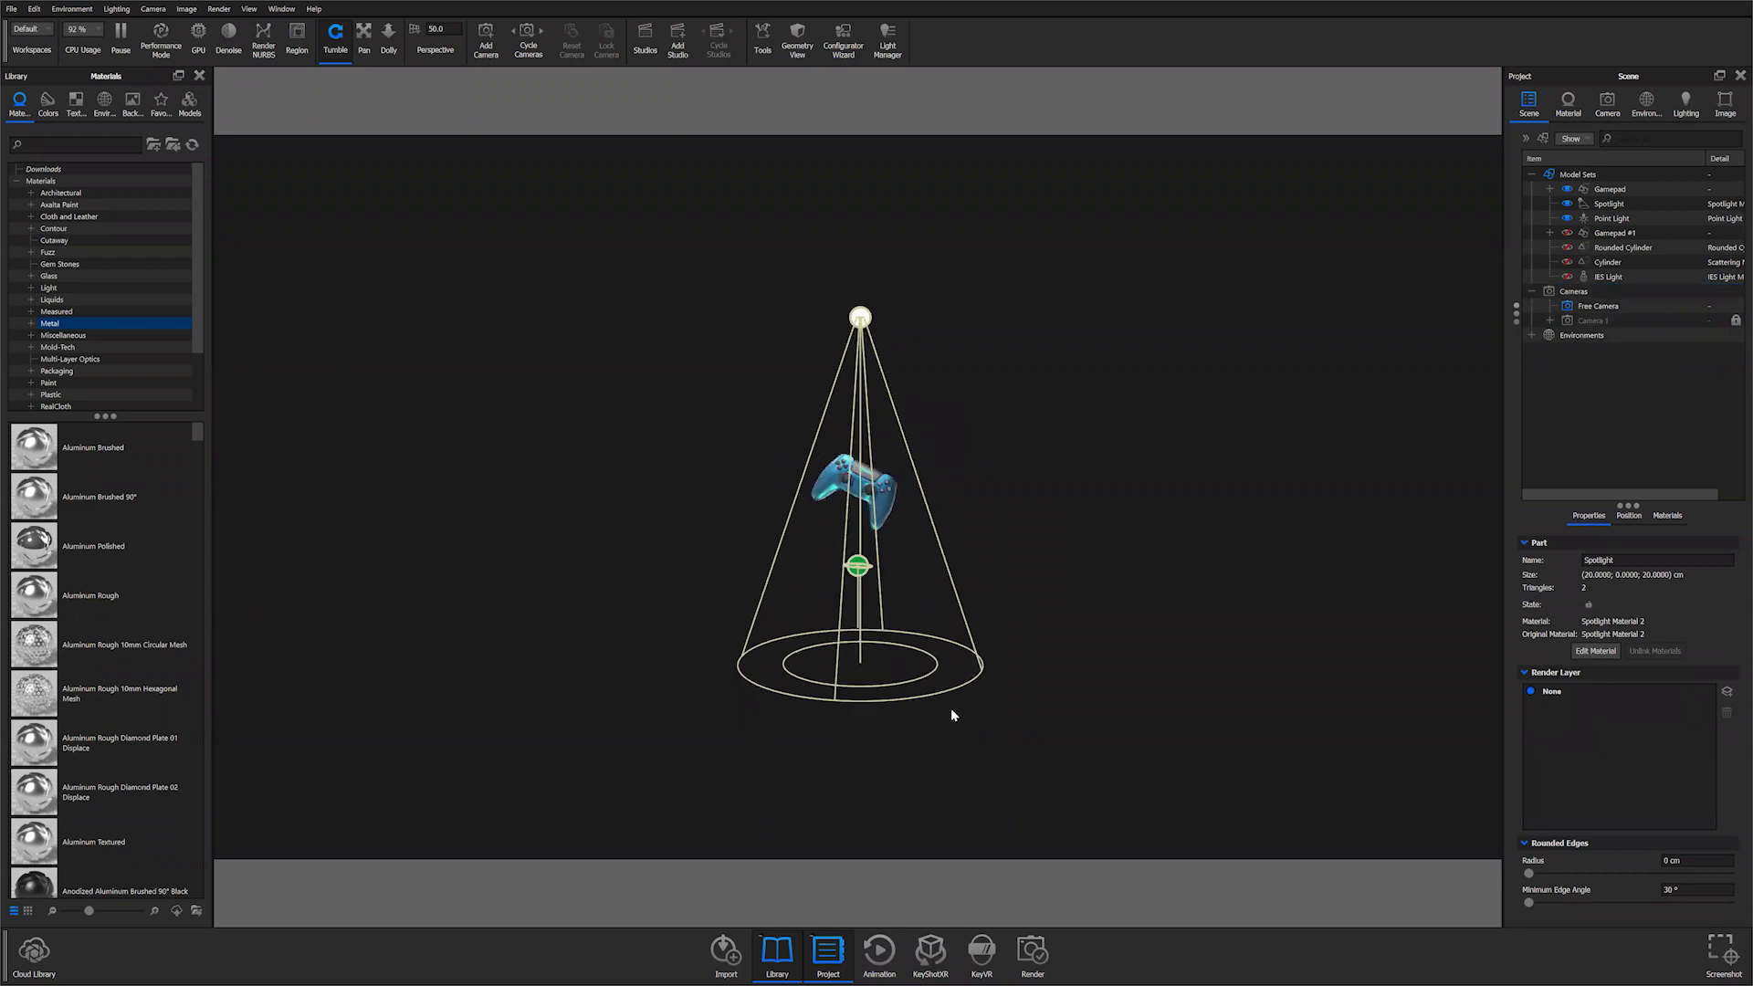
{"action": "left_click_drag", "start_coordinate": [908, 716], "coordinate": [906, 293]}
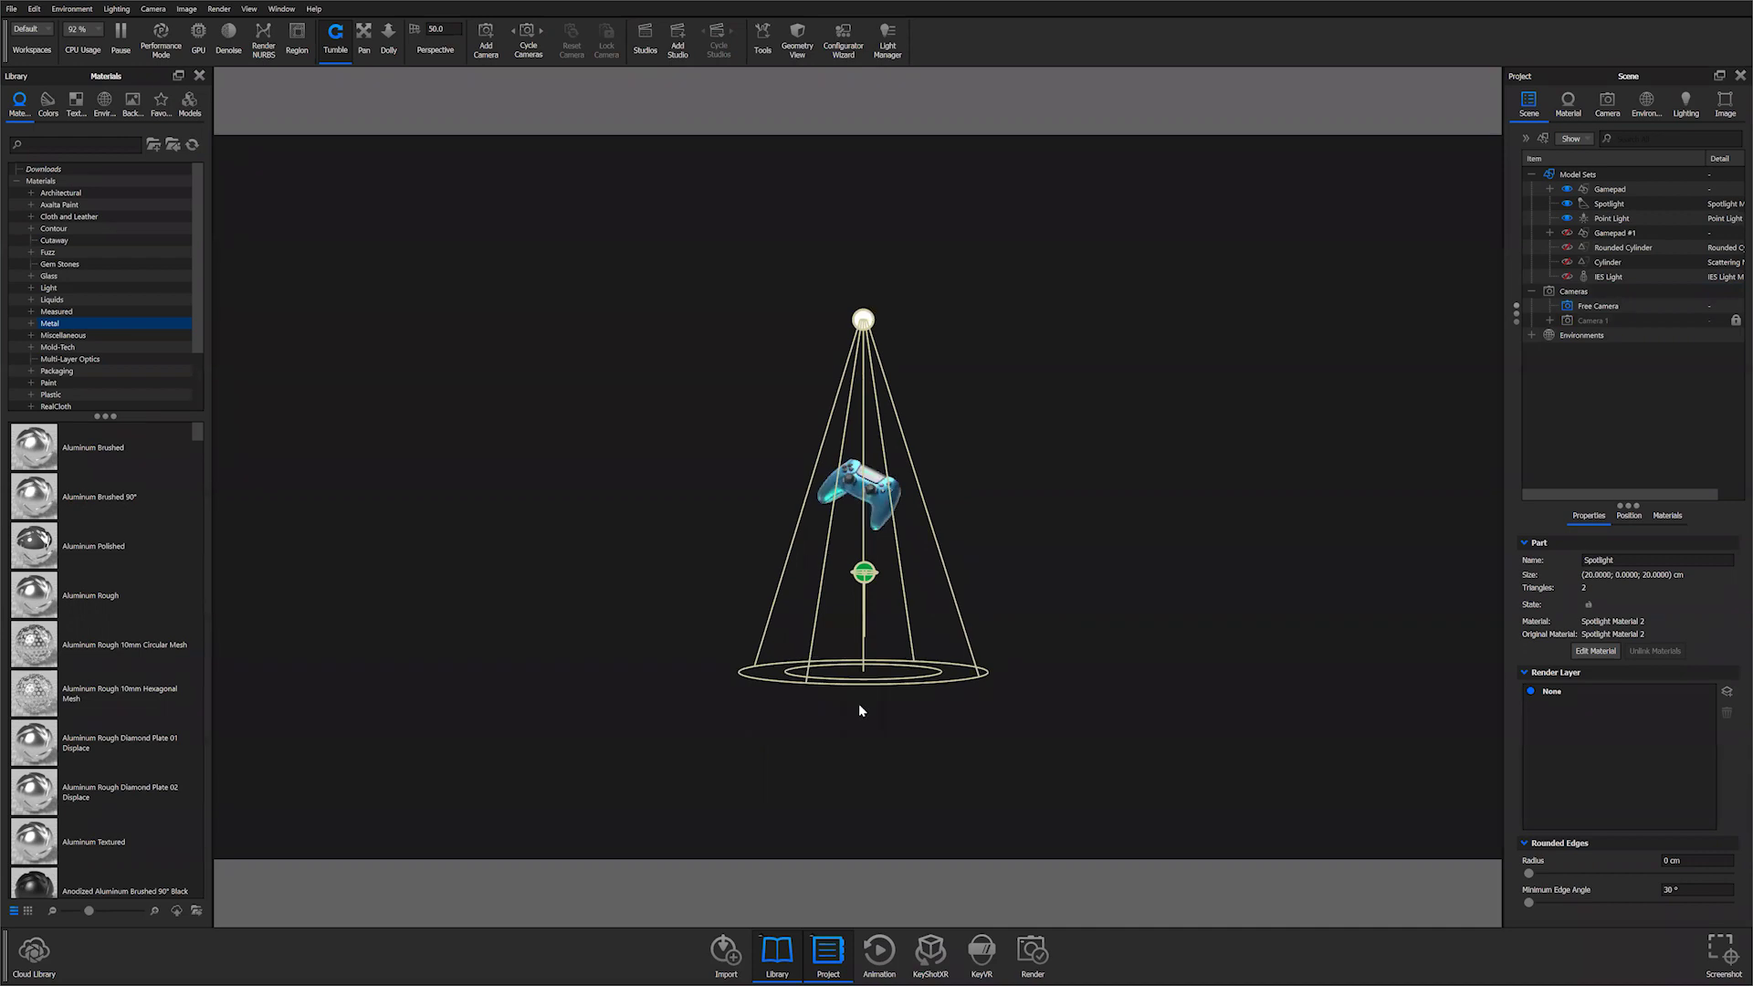
{"action": "left_click", "coordinate": [860, 319]}
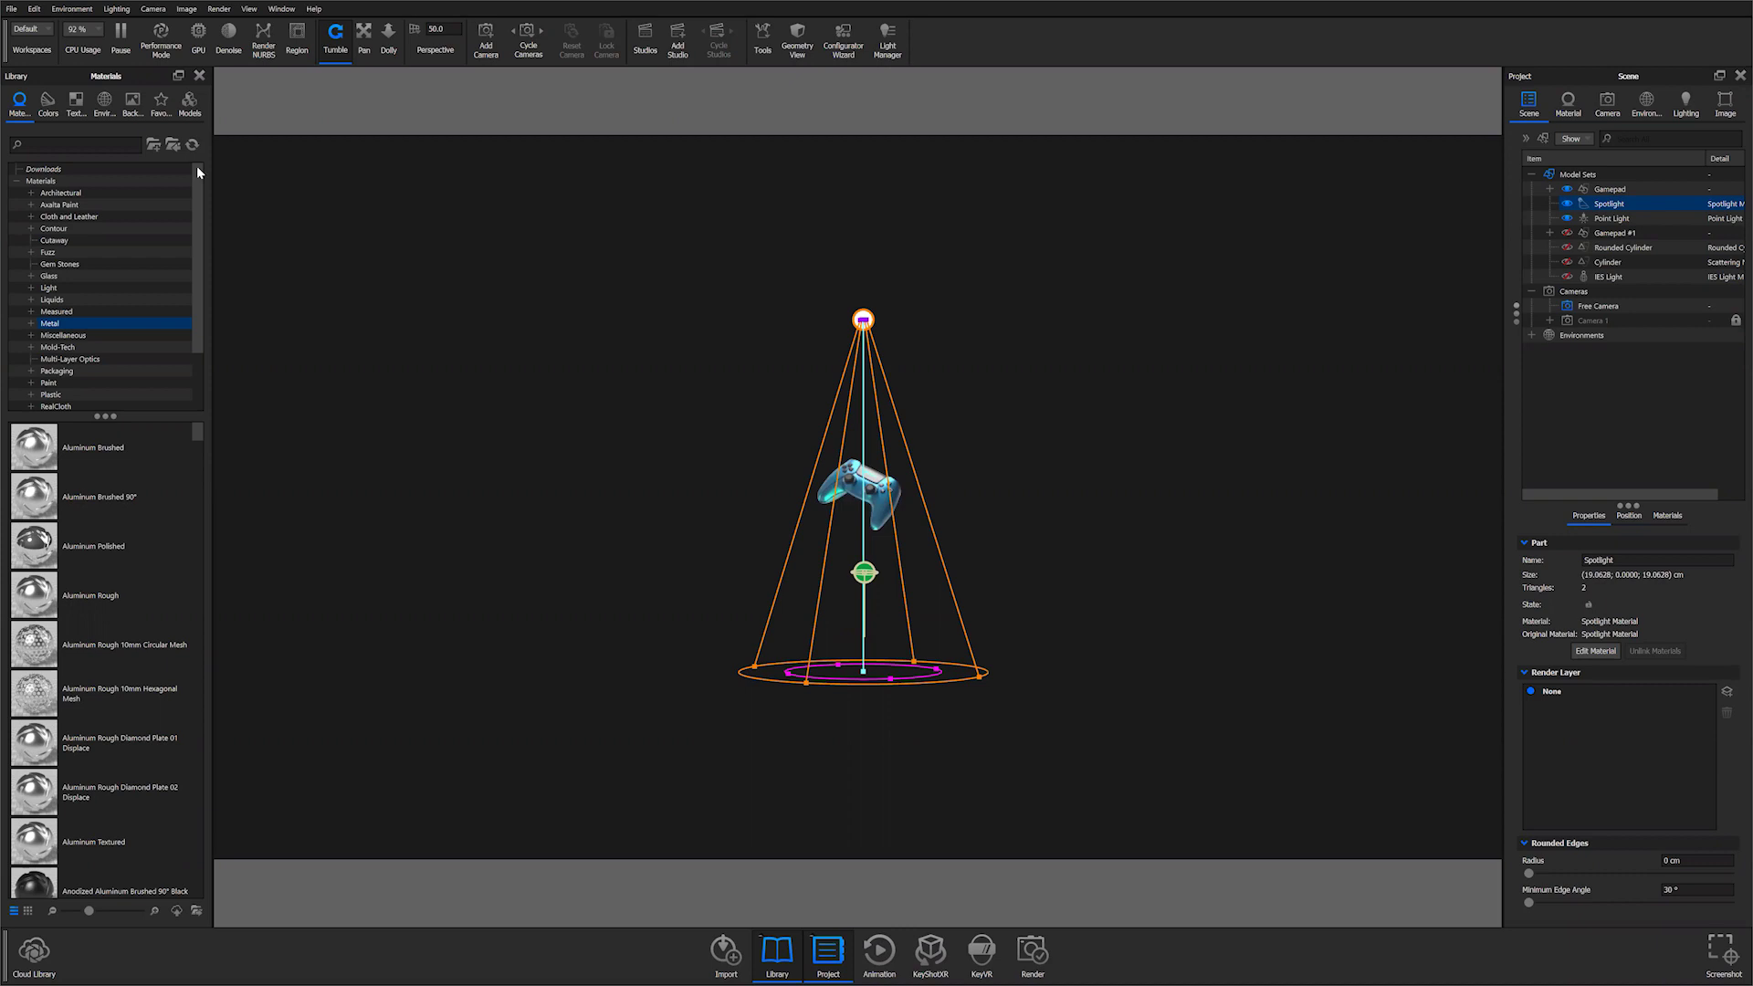
Open the Models library's Geometry folder and pick the Plane and Rounded Cylinder primitives
{"action": "left_click", "coordinate": [196, 113]}
{"action": "left_click", "coordinate": [74, 202]}
{"action": "left_click", "coordinate": [84, 525]}
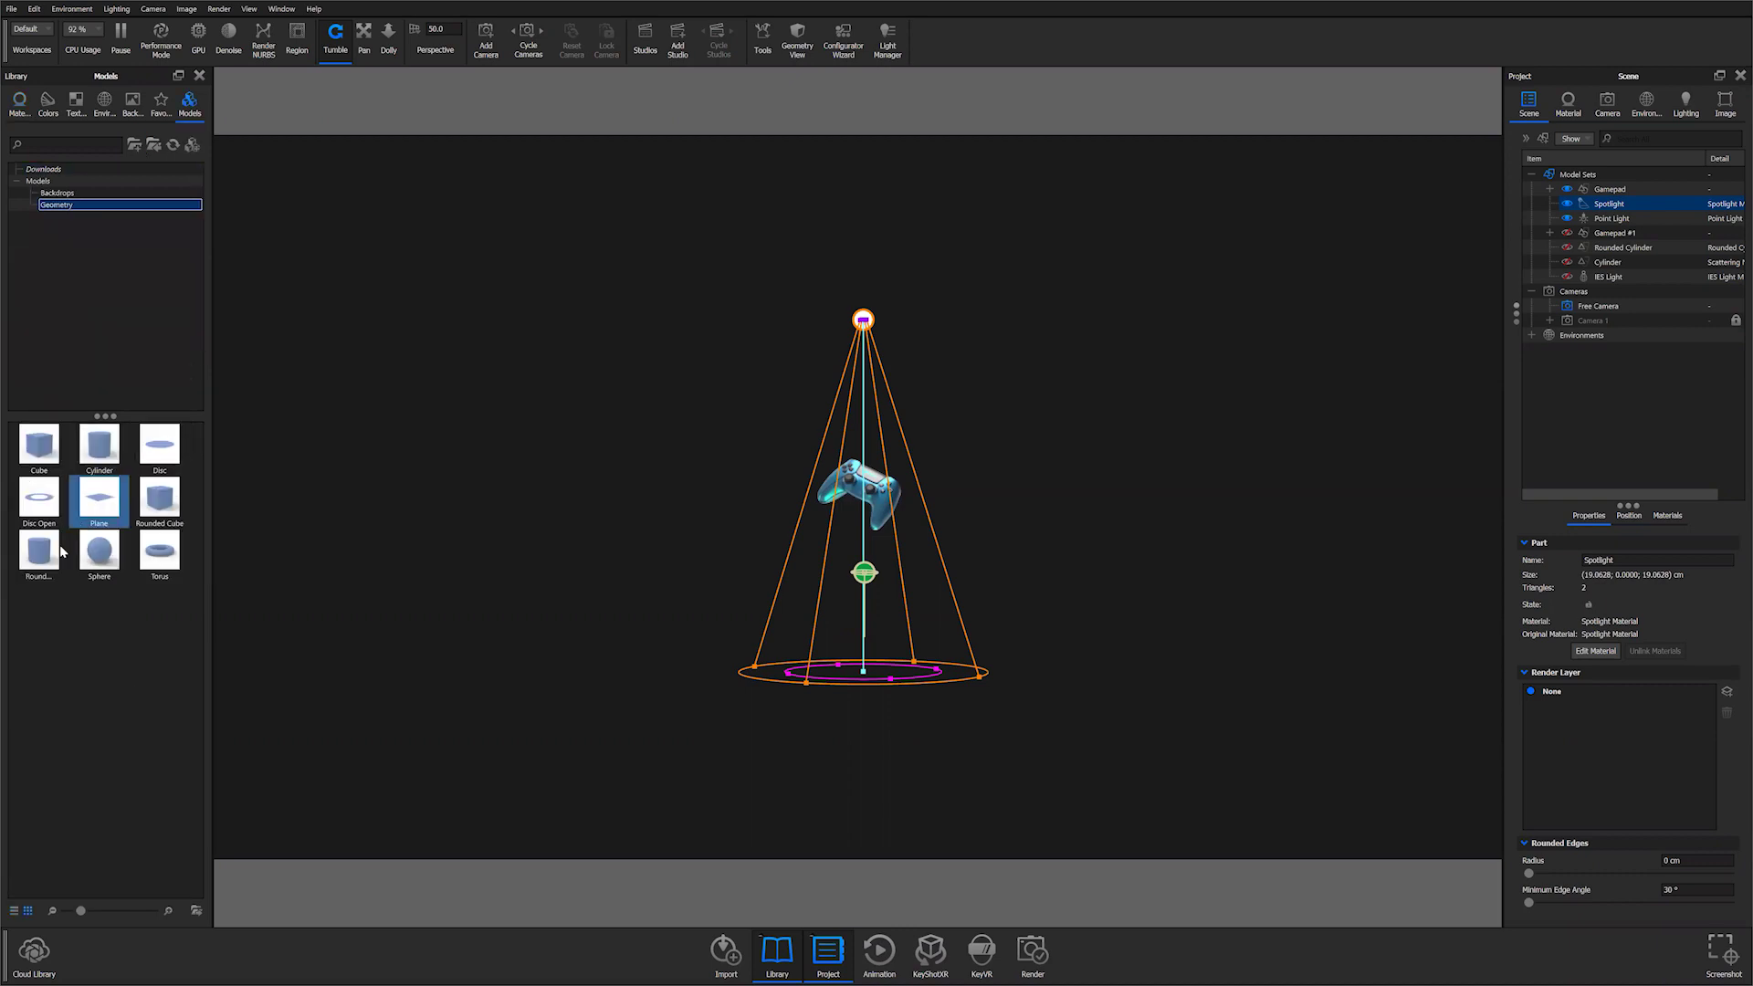
{"action": "left_click", "coordinate": [33, 572]}
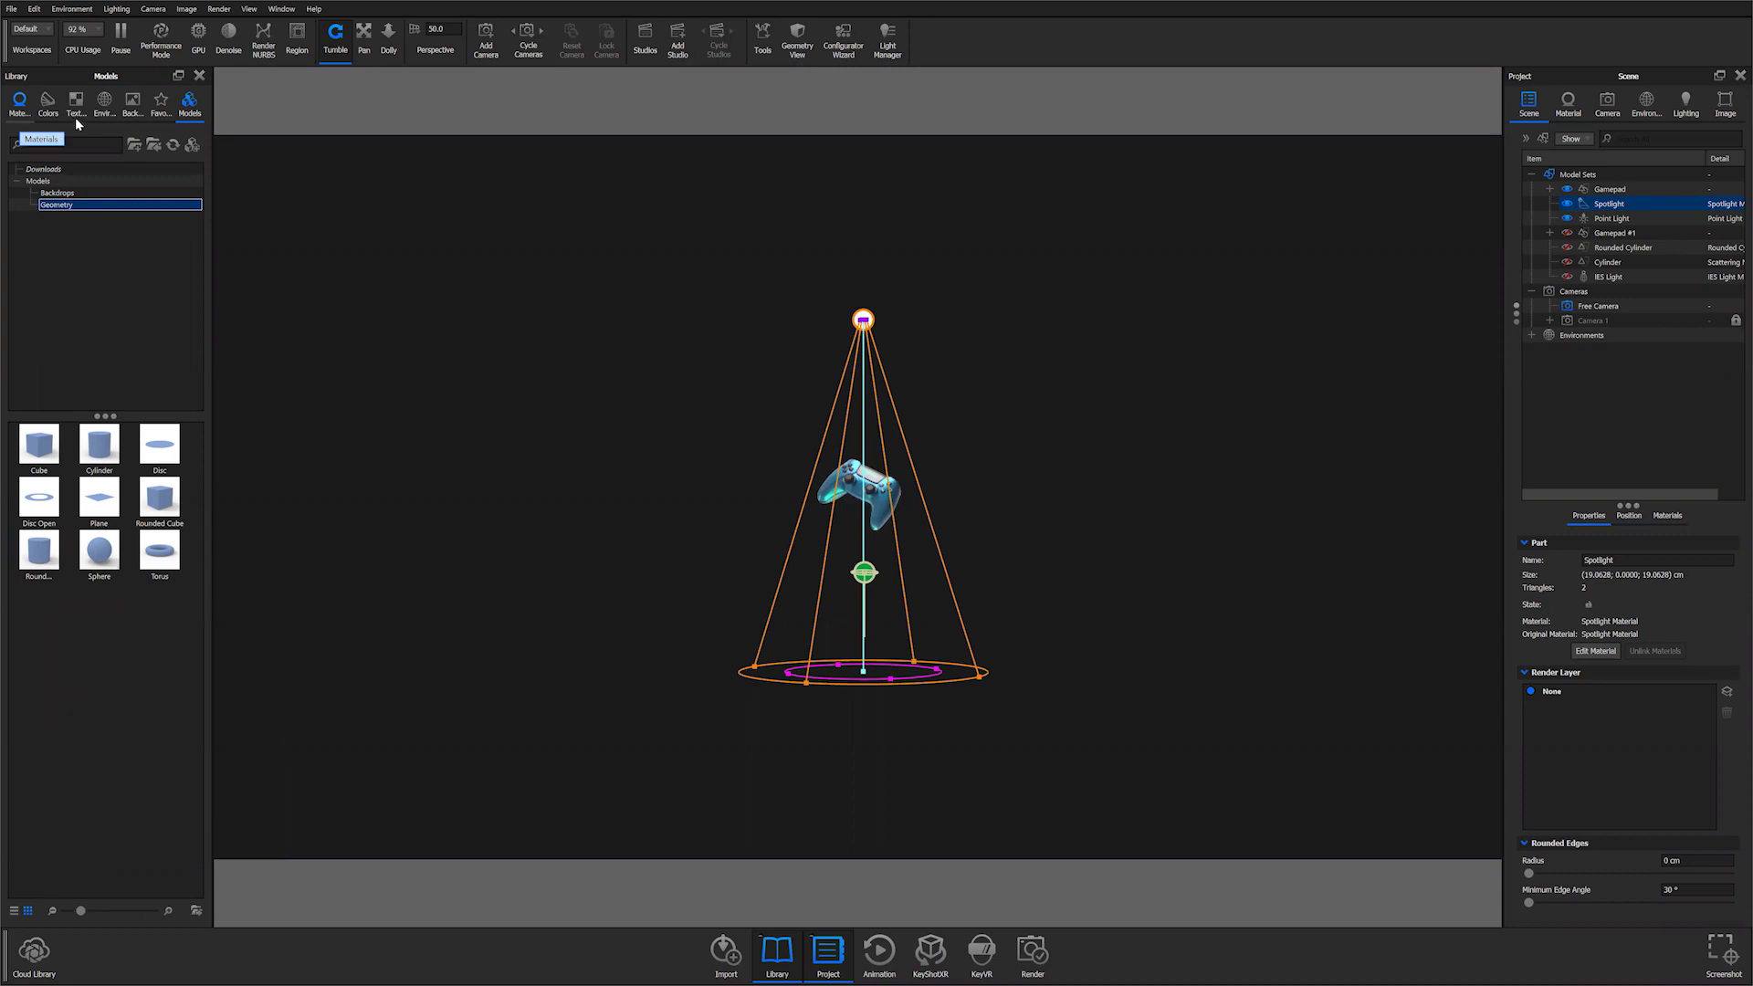
{"action": "left_click", "coordinate": [32, 13]}
{"action": "mouse_move", "coordinate": [49, 100]}
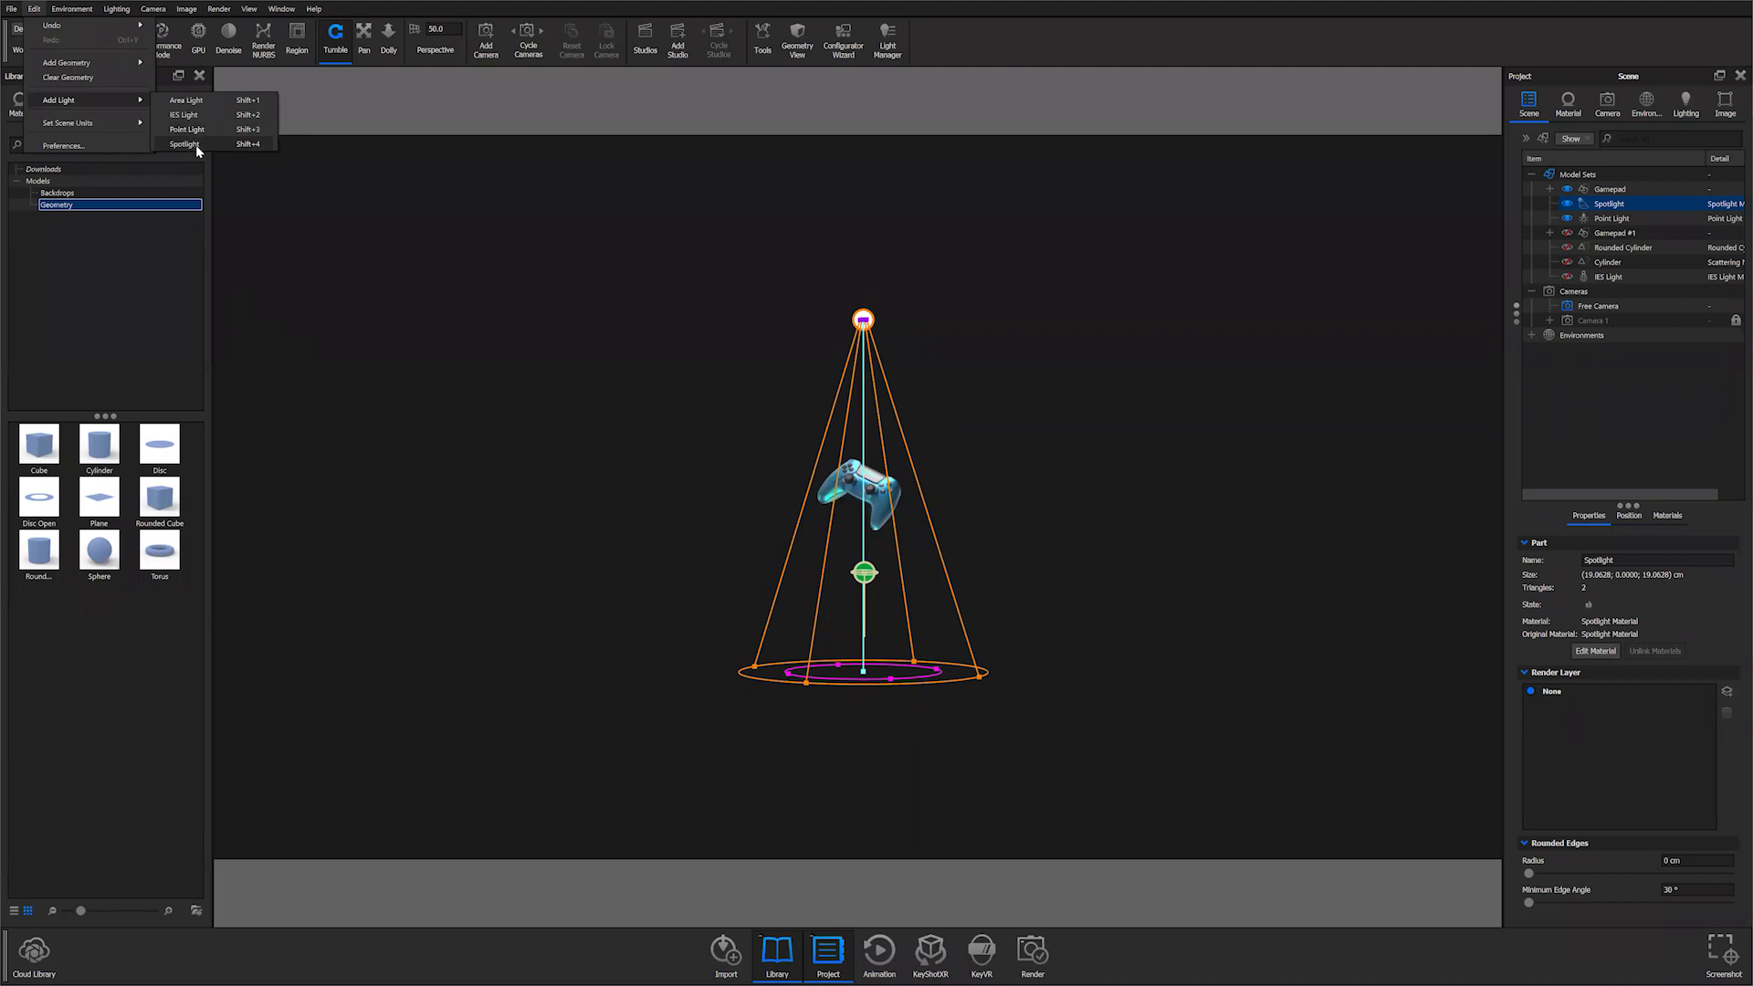
{"action": "left_click_drag", "start_coordinate": [1095, 654], "coordinate": [1057, 709]}
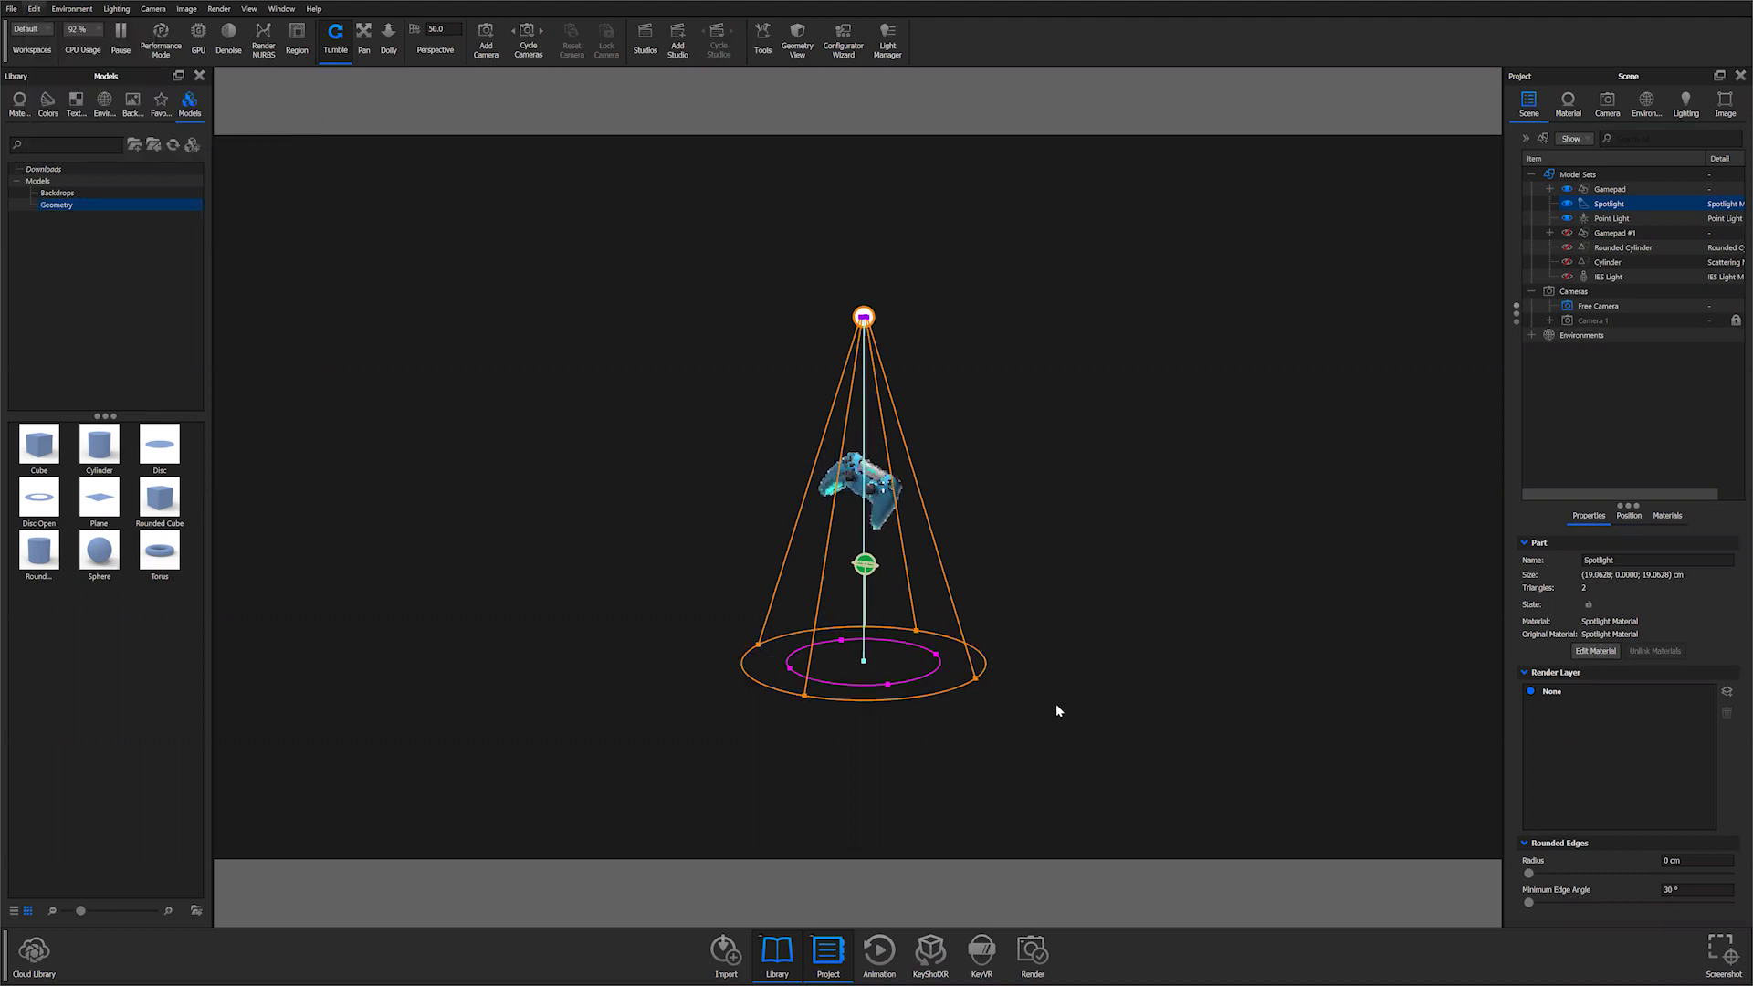
Add an IES light and raise it about 90 cm above the scene
{"action": "left_click", "coordinate": [33, 9]}
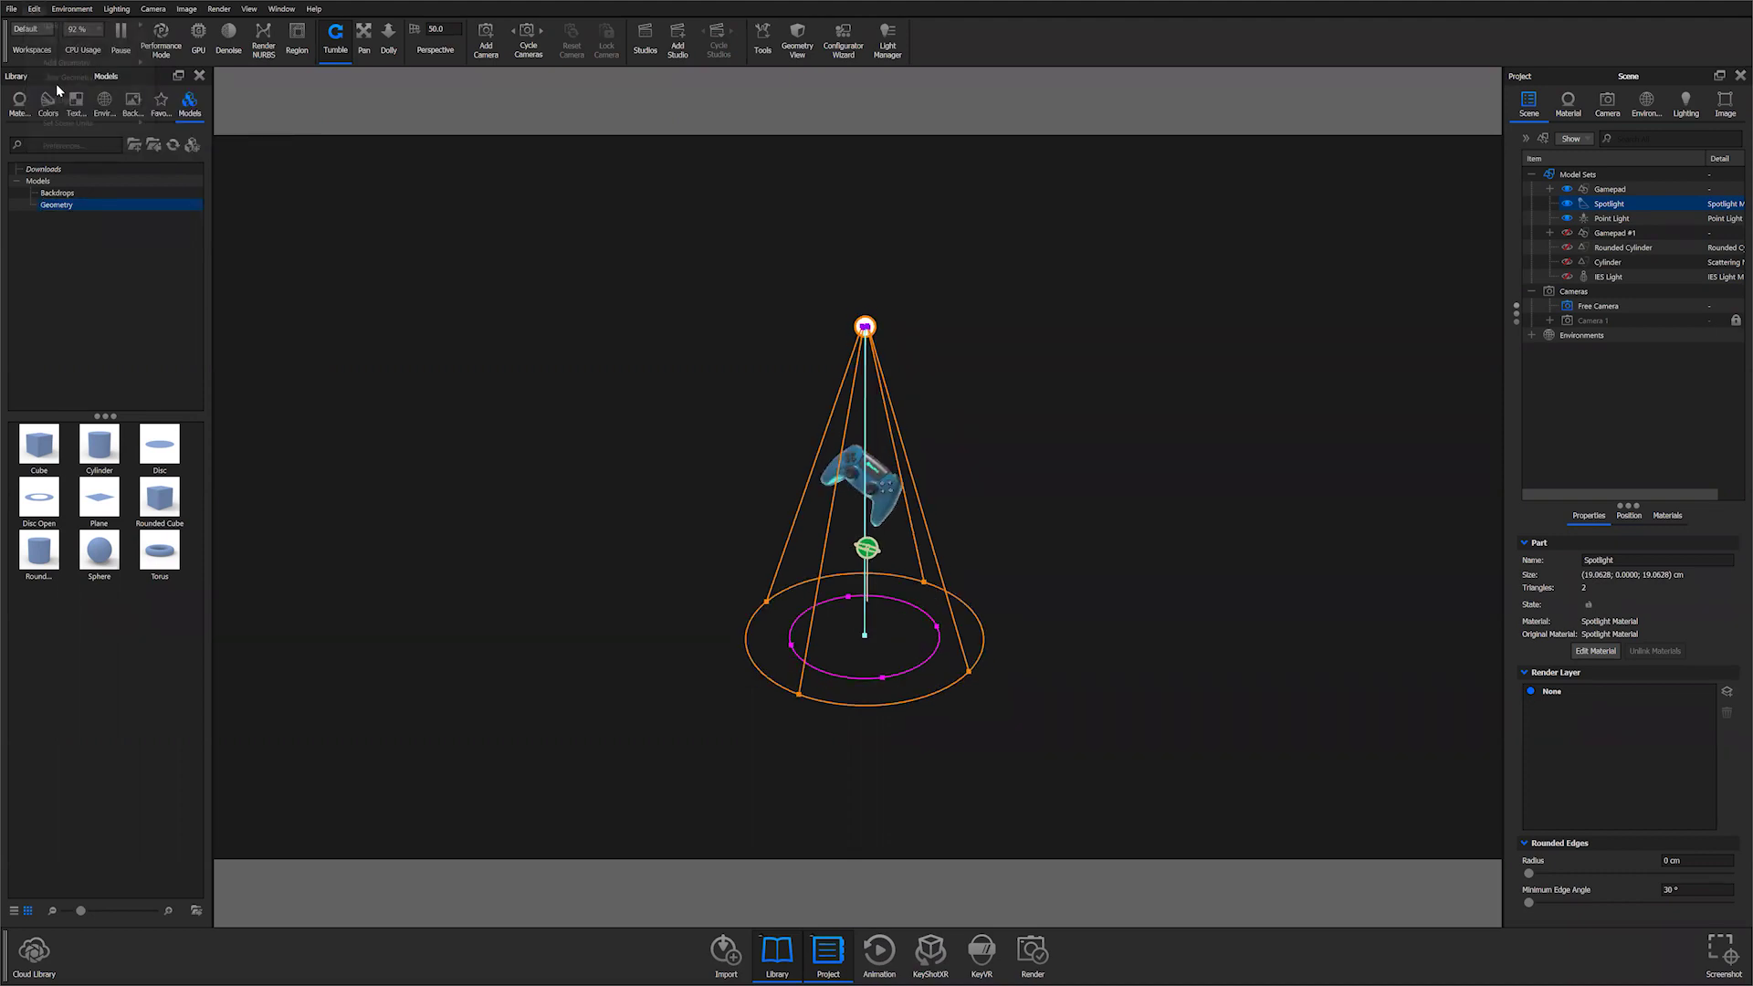
{"action": "key", "text": "shift+2"}
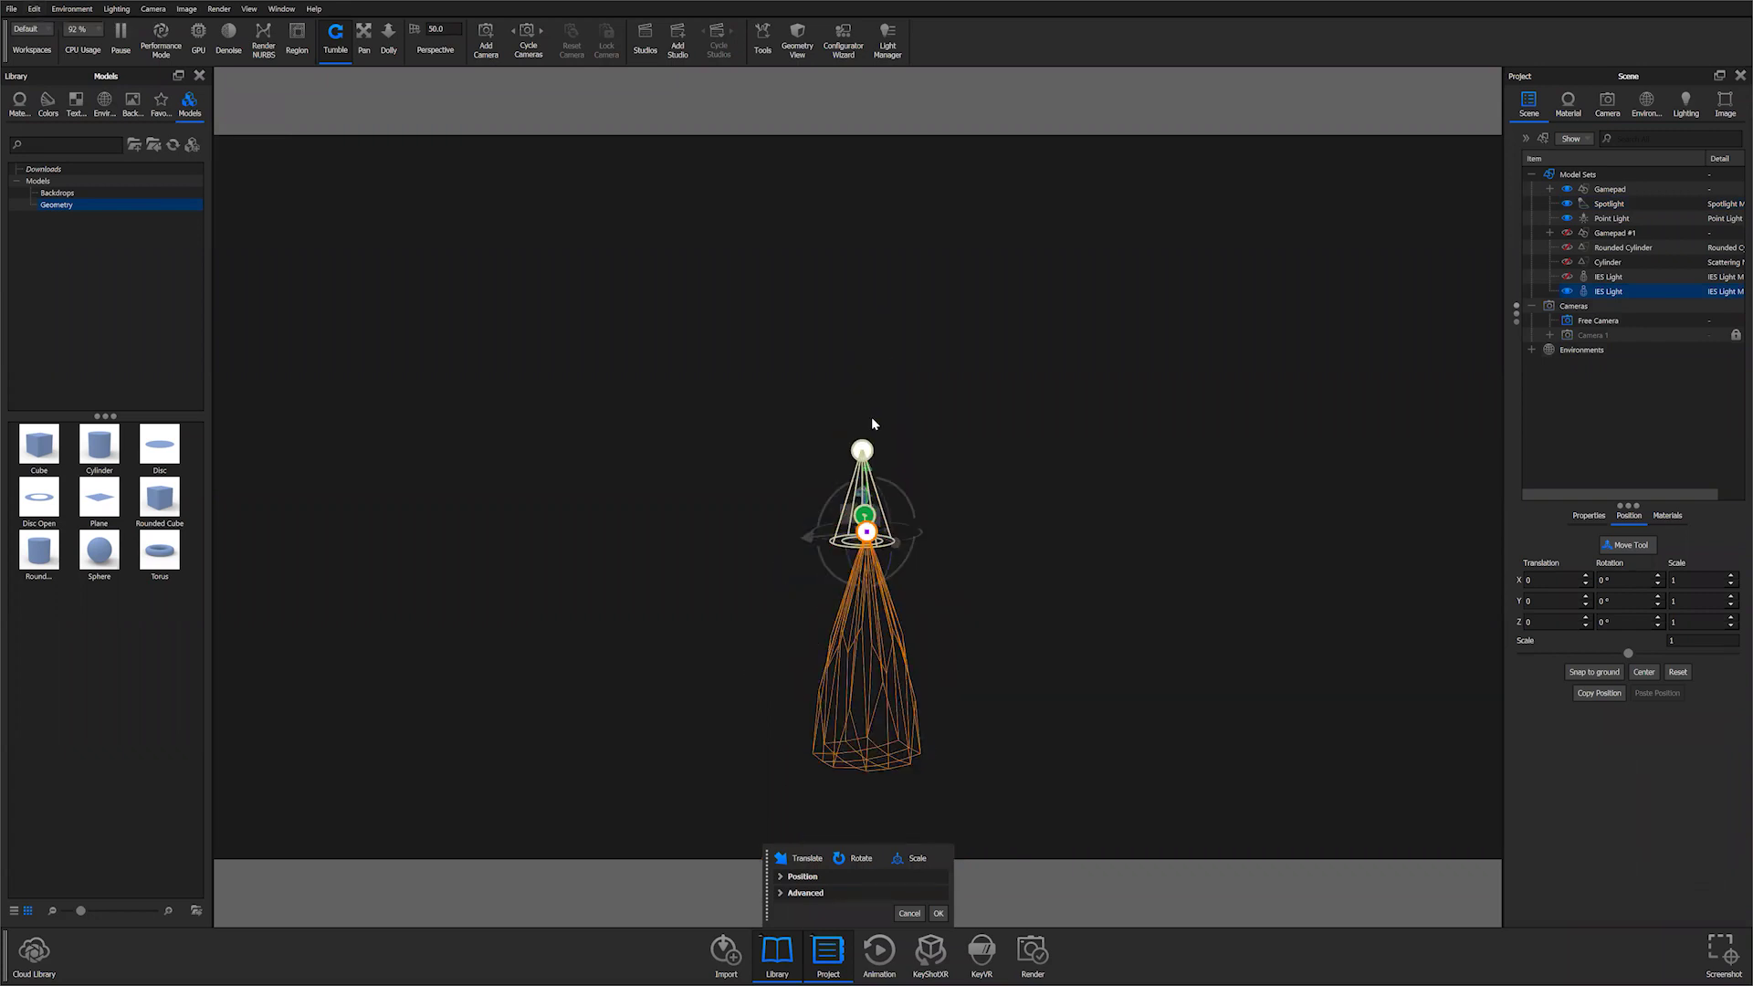
{"action": "left_click_drag", "start_coordinate": [878, 187], "coordinate": [854, 251]}
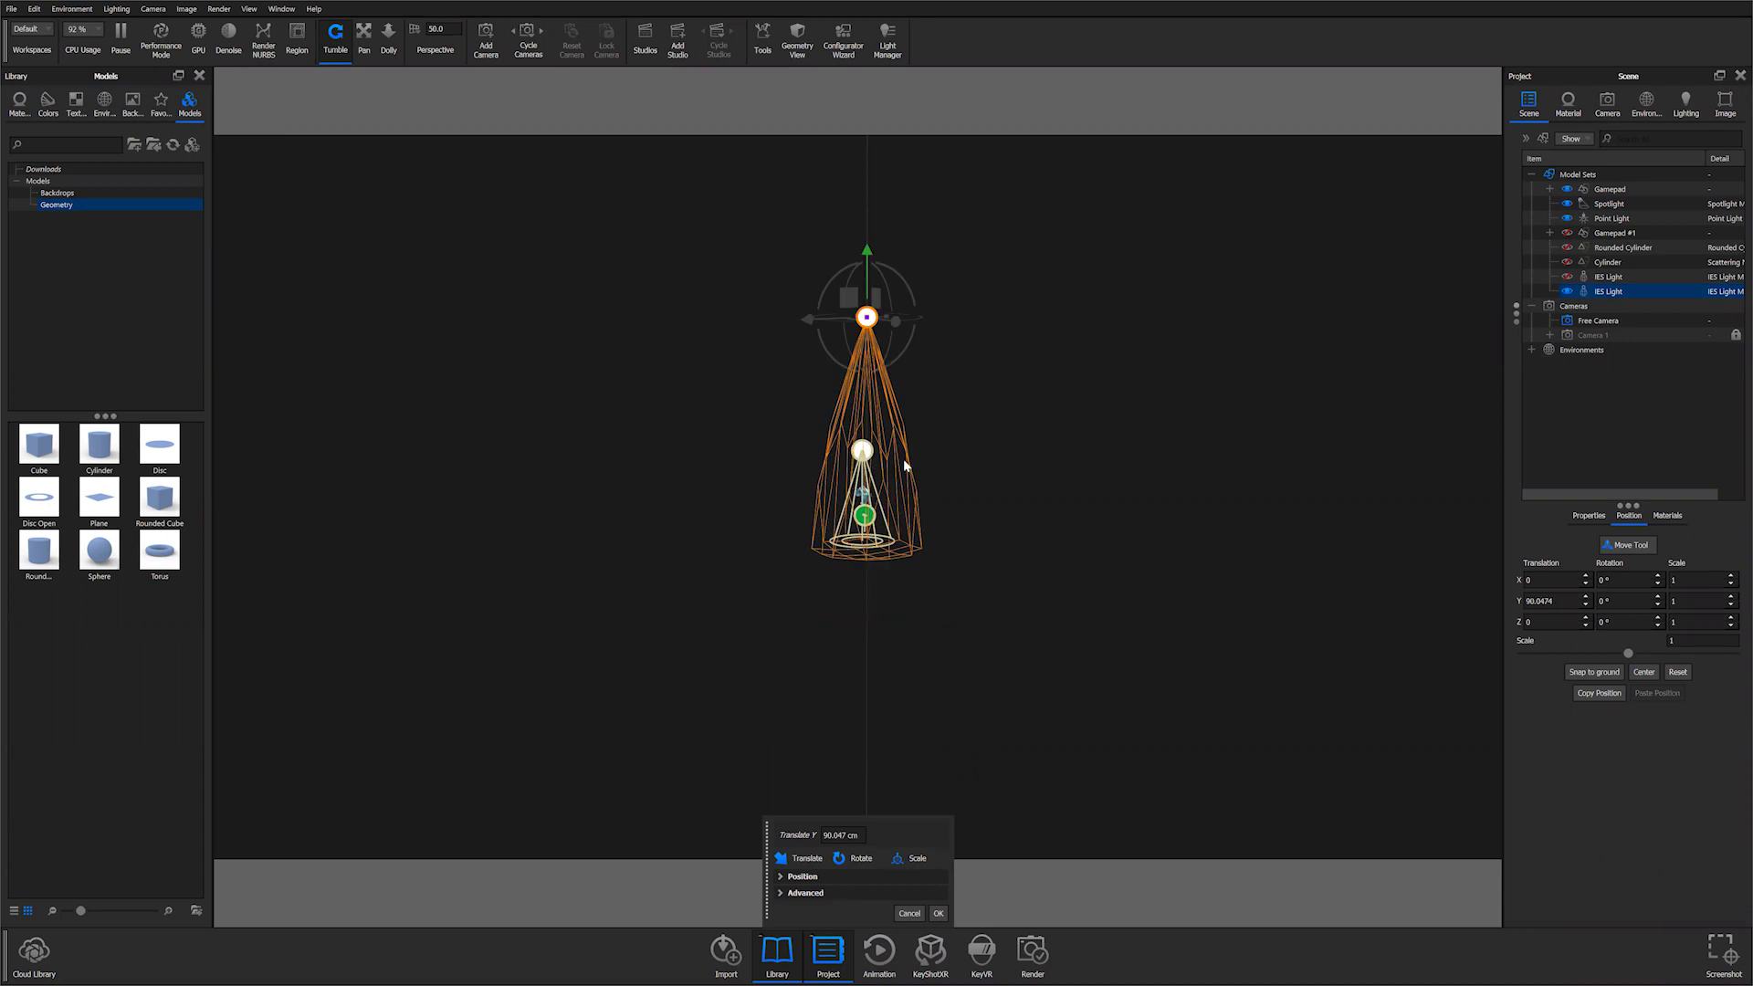
{"action": "scroll", "coordinate": [675, 718], "scroll_direction": "up", "scroll_amount": 5}
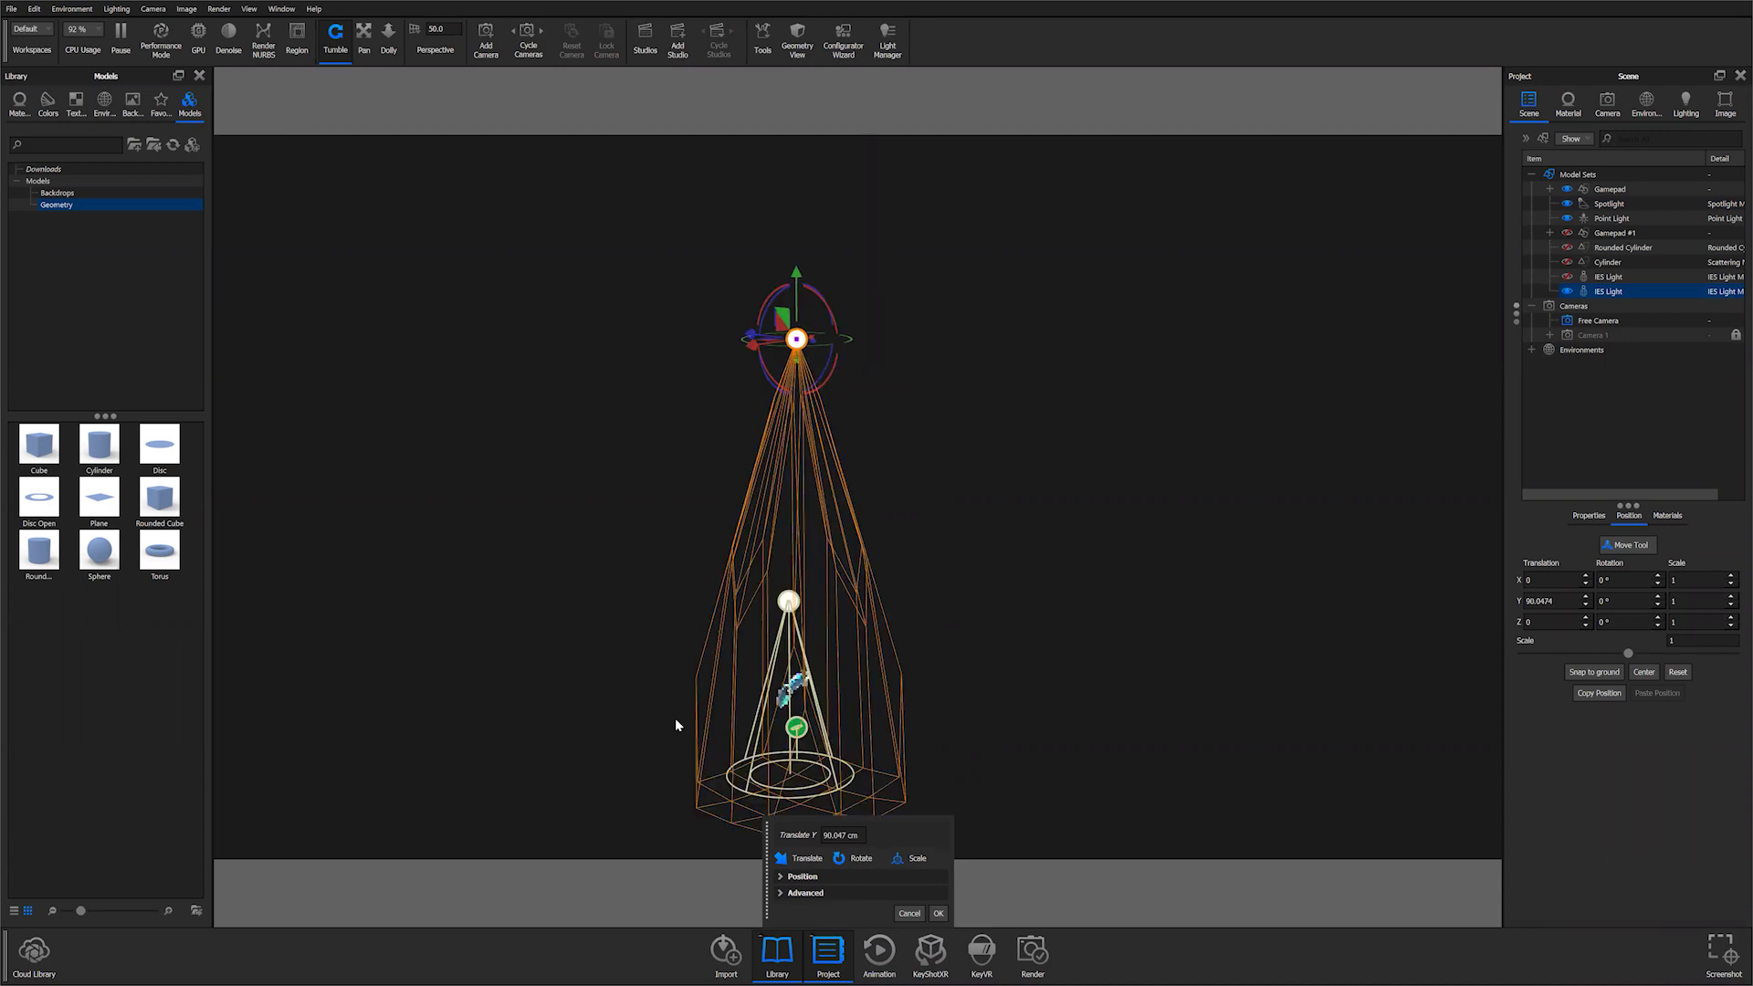
Scale the IES light up to 1.517, then request its deletion
{"action": "left_click", "coordinate": [789, 334]}
{"action": "left_click_drag", "start_coordinate": [794, 335], "coordinate": [806, 466]}
{"action": "key", "text": "Delete"}
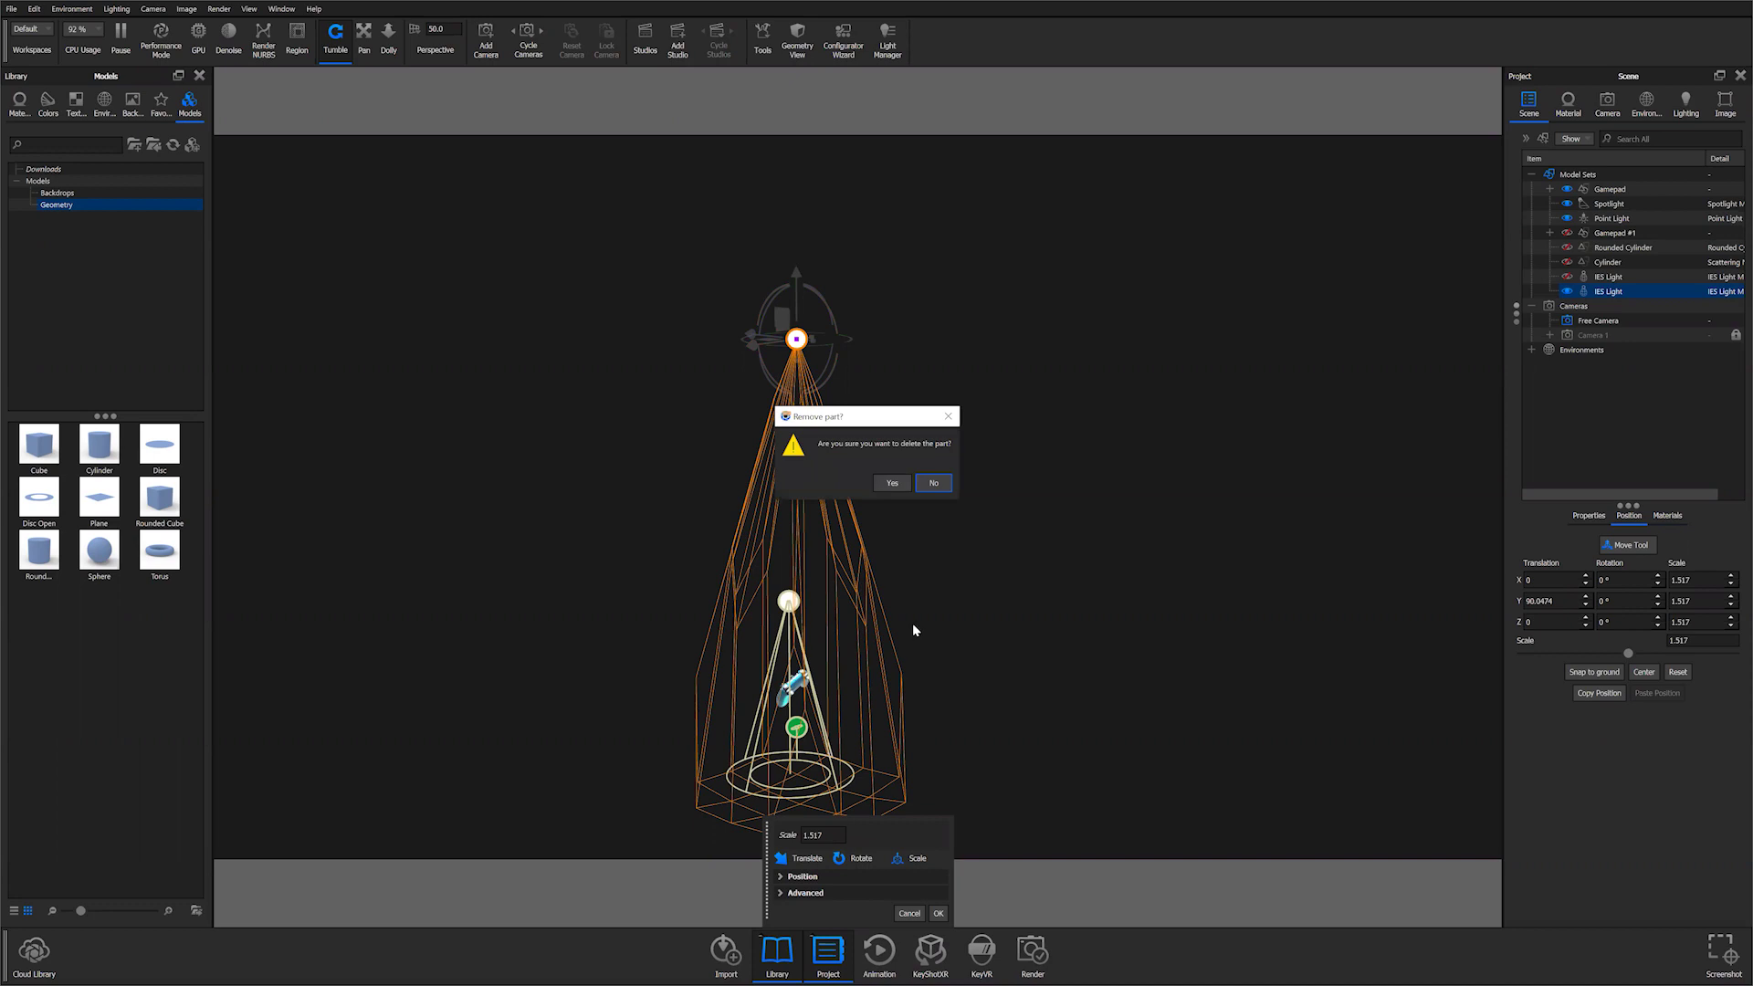
{"action": "left_click", "coordinate": [892, 482]}
Reselect the spotlight, zoom in, and try widening its cone greatly before undoing it
{"action": "left_click", "coordinate": [788, 601]}
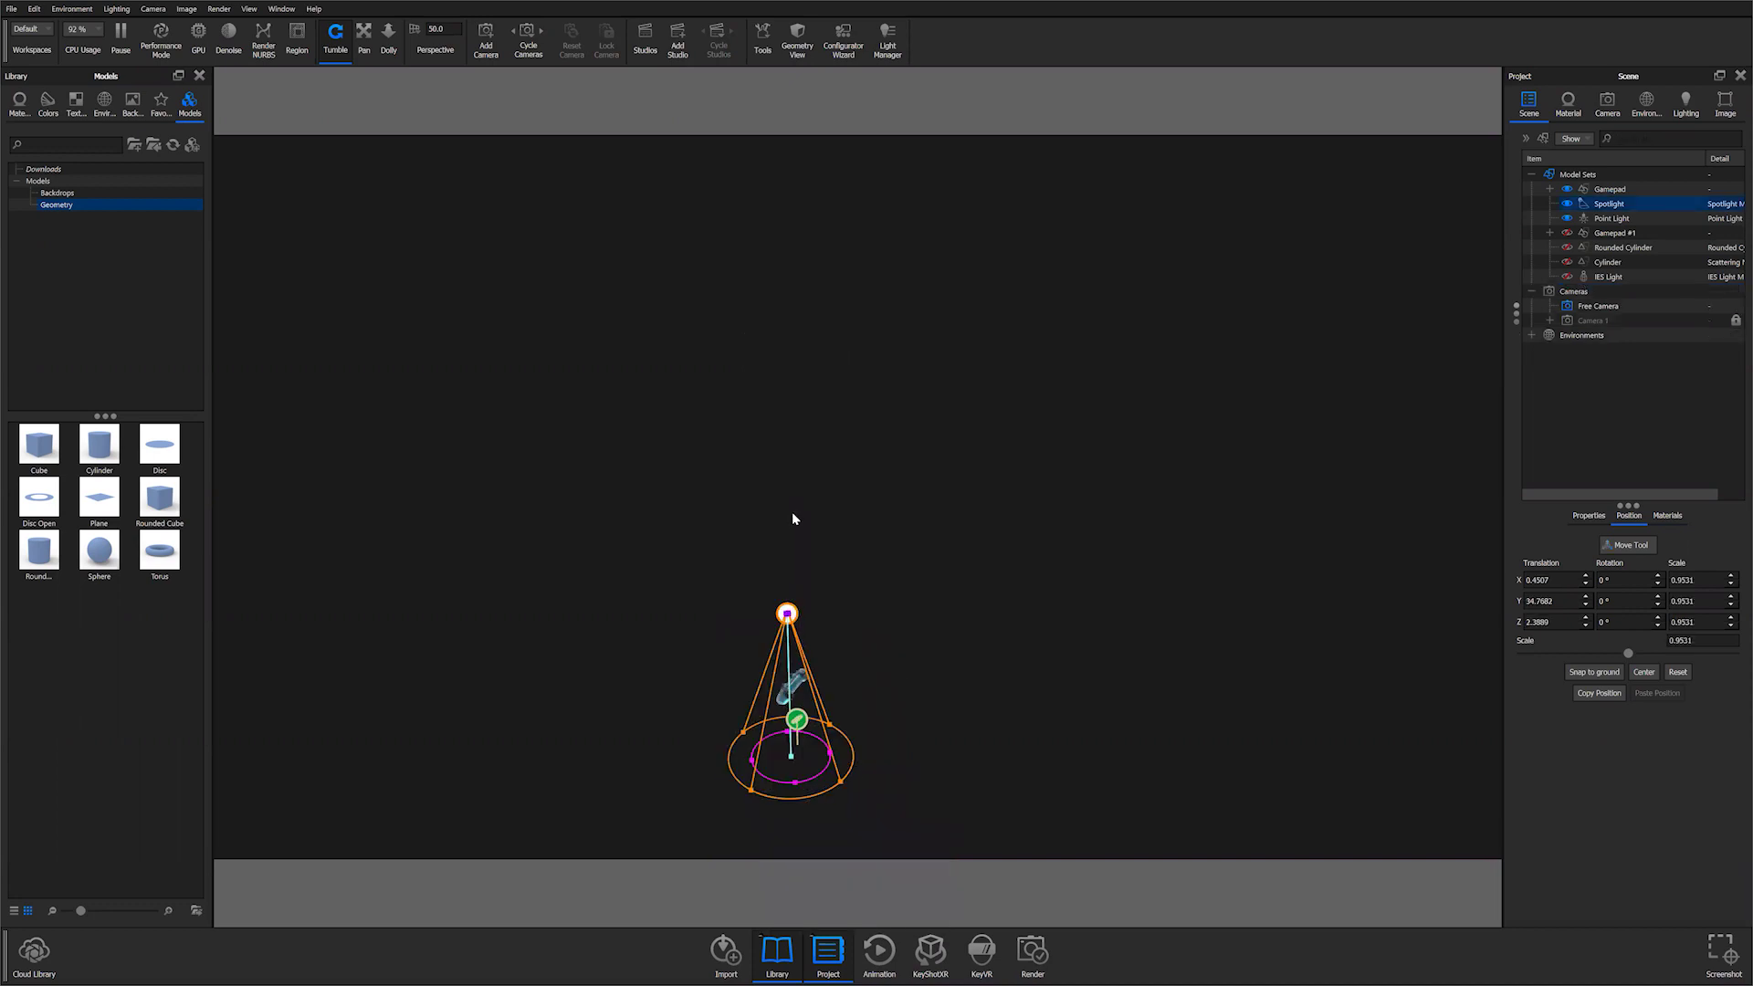
{"action": "scroll", "coordinate": [780, 438], "scroll_direction": "up", "scroll_amount": 2}
{"action": "scroll", "coordinate": [700, 263], "scroll_direction": "up", "scroll_amount": 3}
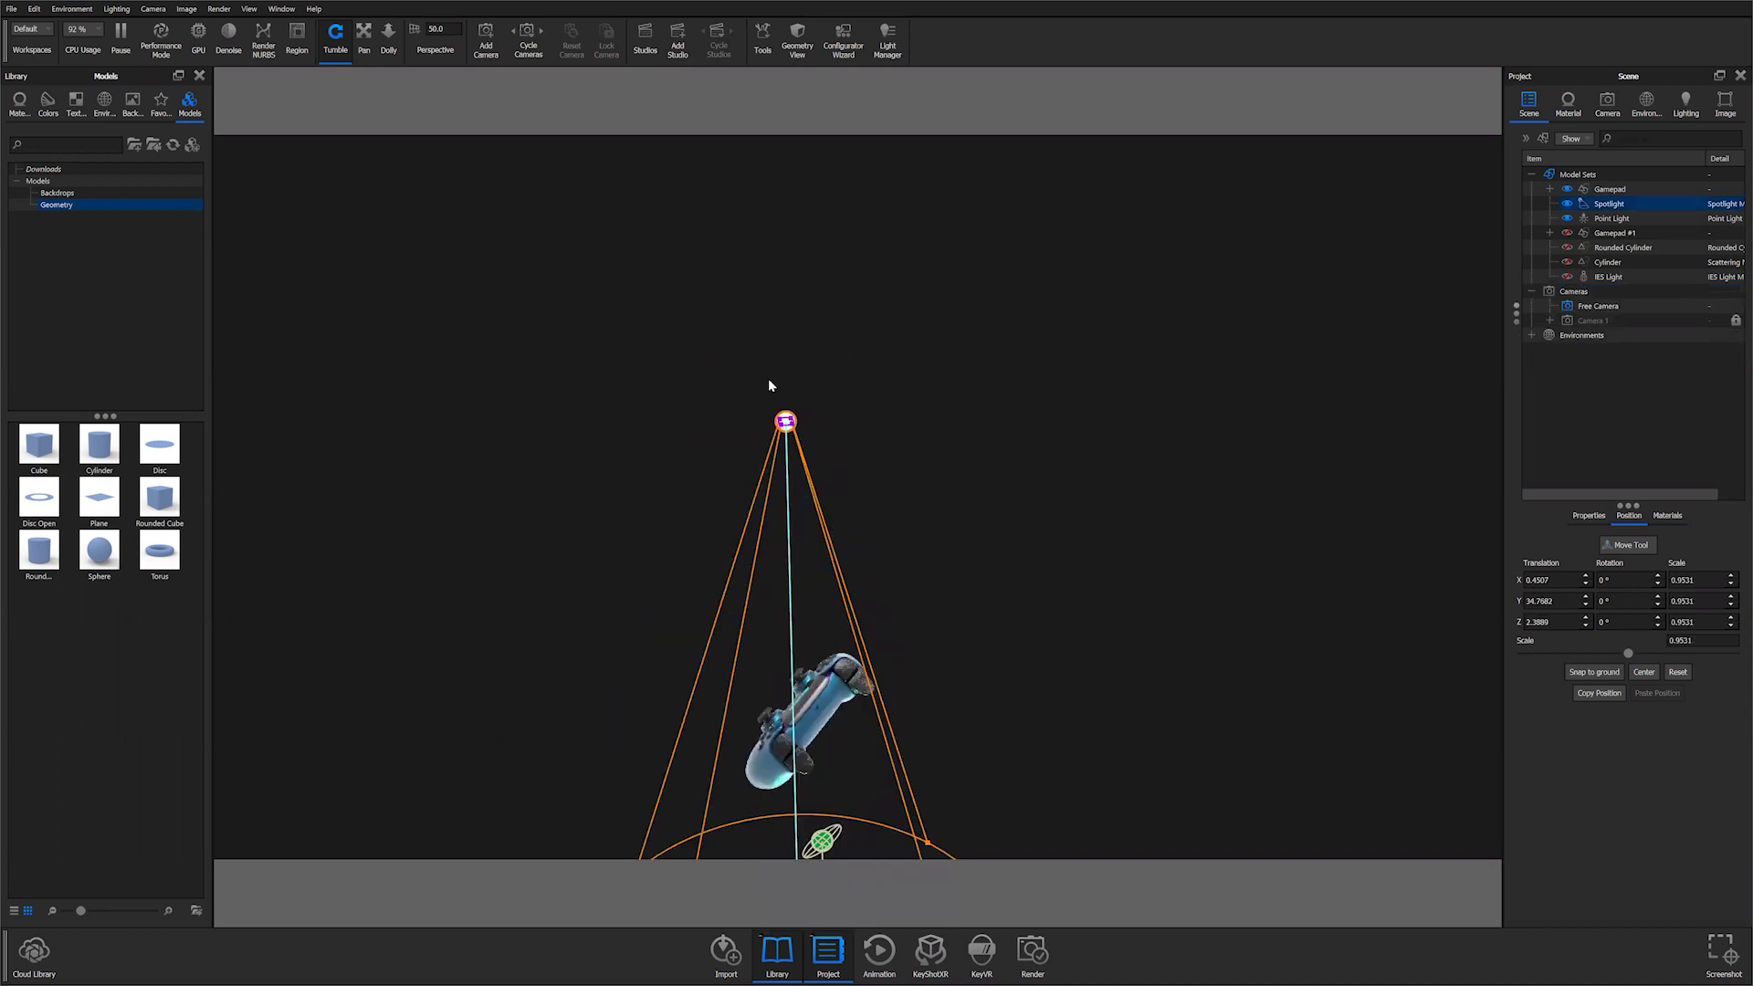
{"action": "scroll", "coordinate": [955, 623], "scroll_direction": "up", "scroll_amount": 3}
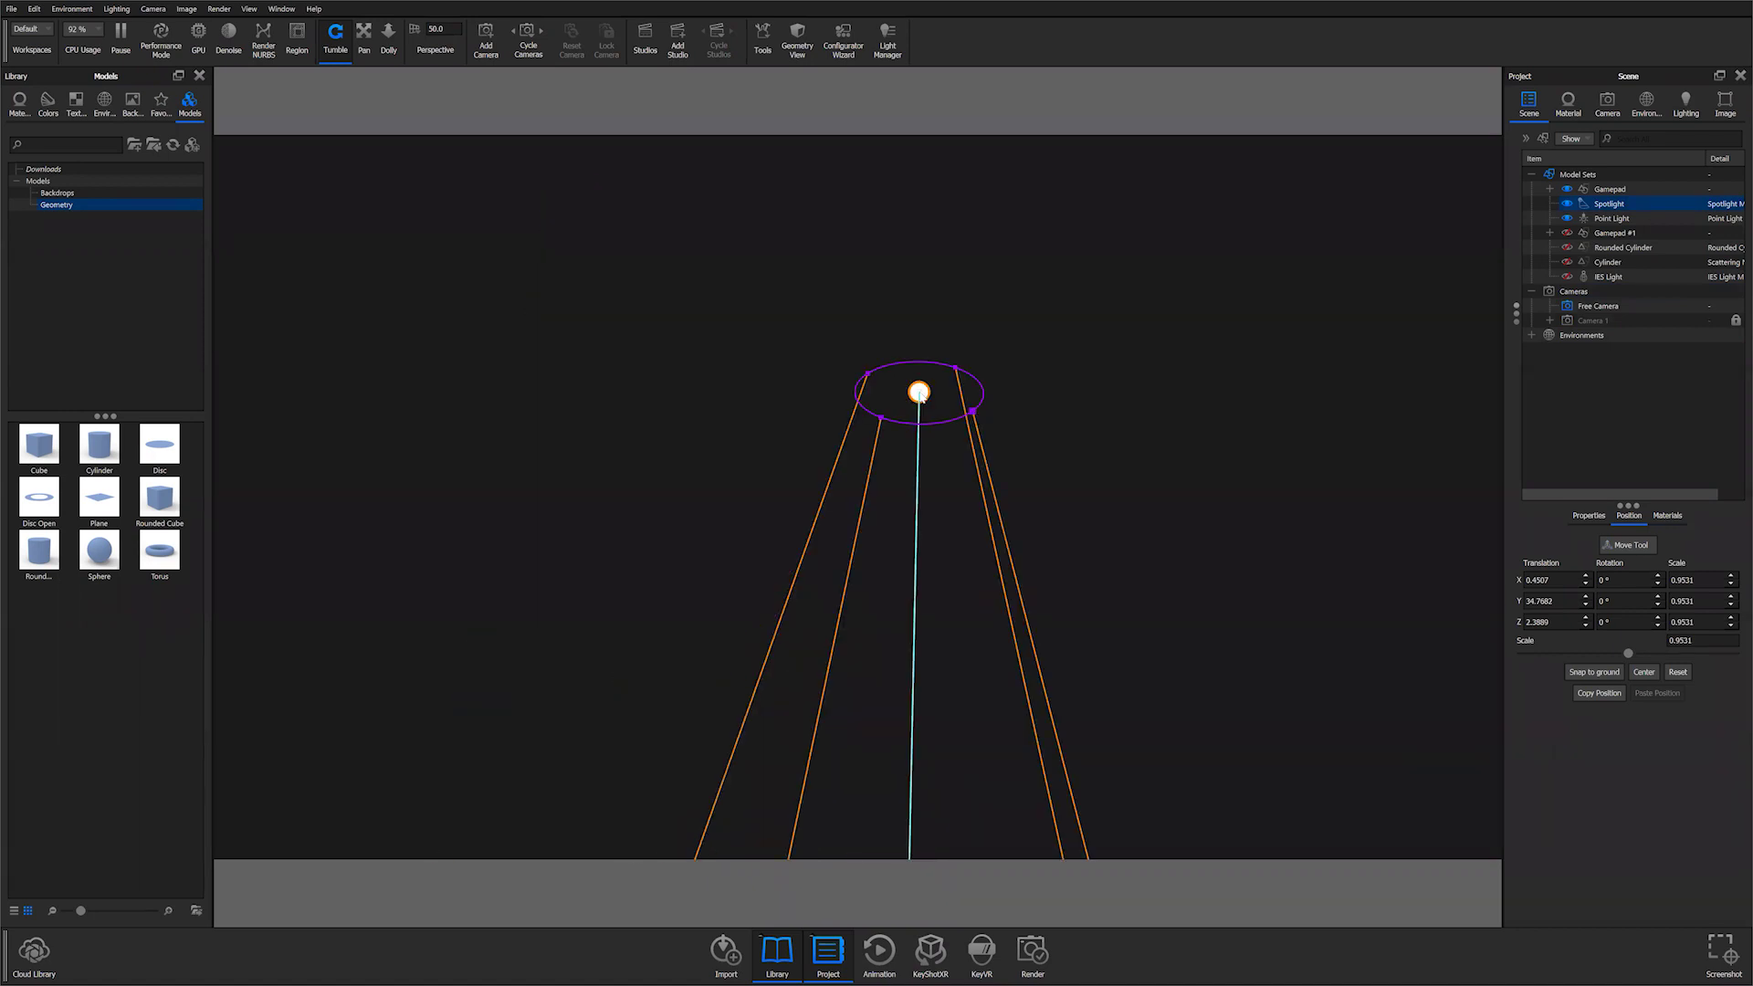
{"action": "left_click_drag", "start_coordinate": [973, 417], "coordinate": [1506, 705]}
{"action": "key", "text": "ctrl+z"}
{"action": "key", "text": "ctrl+z"}
{"action": "key", "text": "ctrl+z"}
Widen the spotlight cone slightly and pull the beam's end up just below the light
{"action": "left_click_drag", "start_coordinate": [910, 413], "coordinate": [903, 453]}
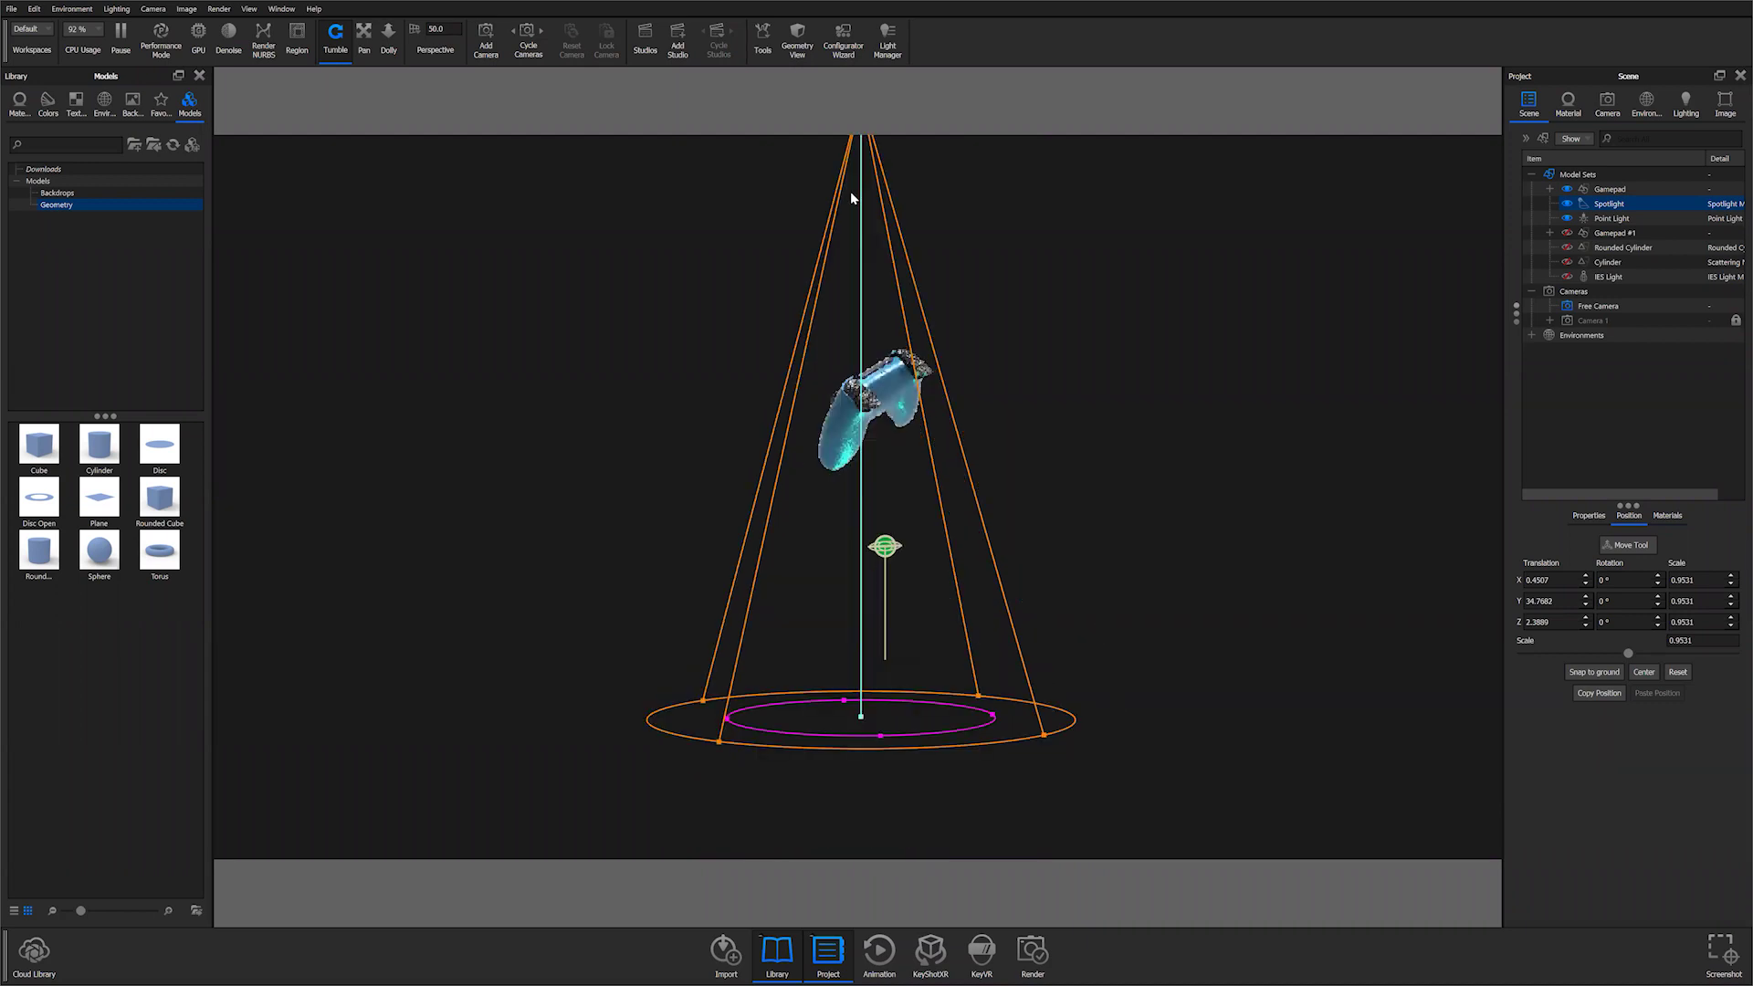
{"action": "scroll", "coordinate": [853, 194], "scroll_direction": "down", "scroll_amount": 2}
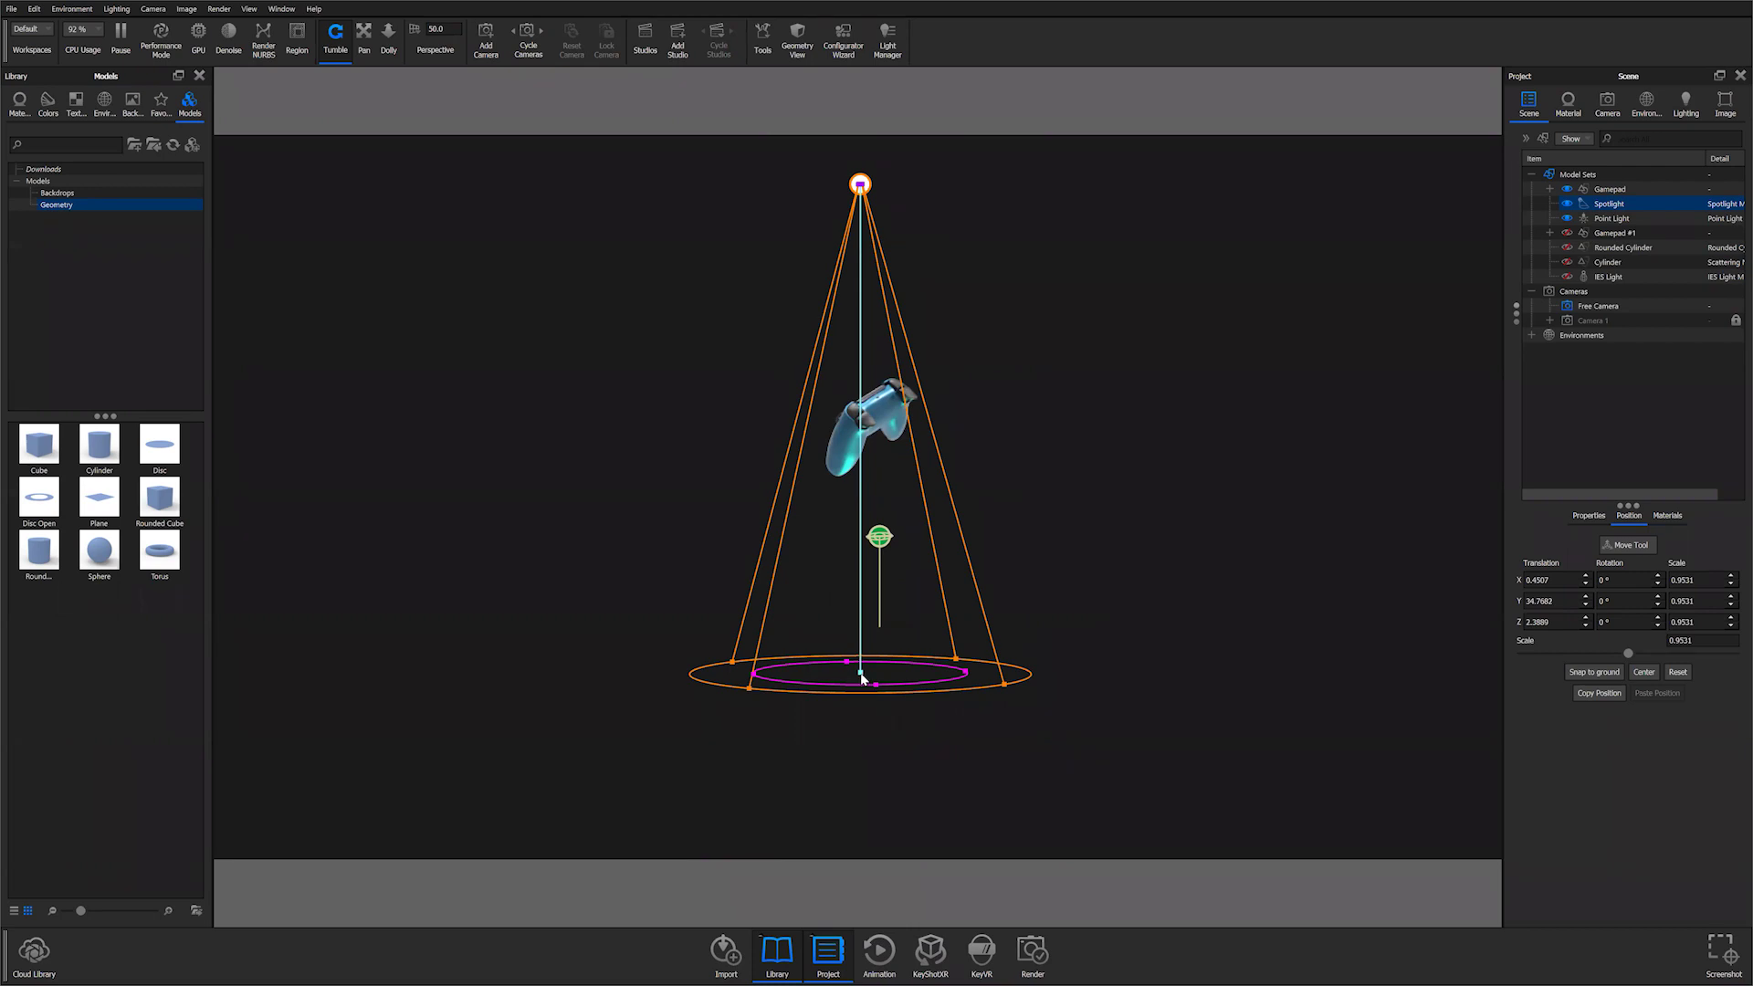
{"action": "key", "text": "ctrl+z"}
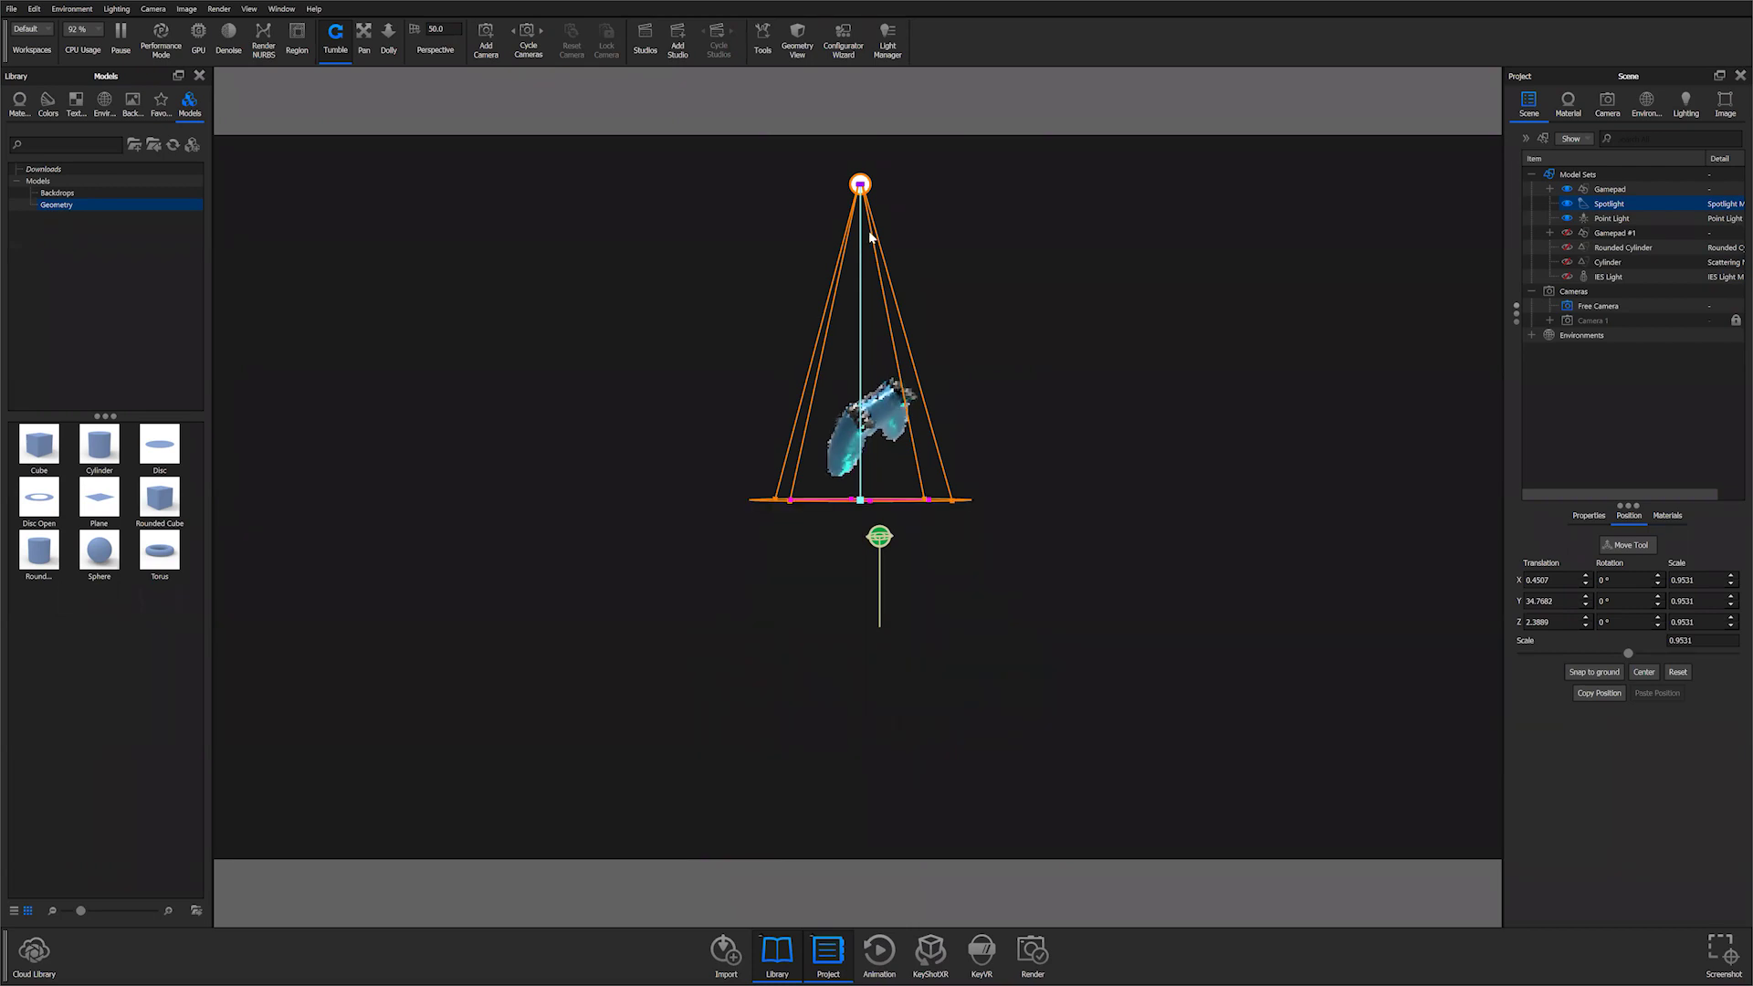
{"action": "left_click_drag", "start_coordinate": [870, 238], "coordinate": [813, 196]}
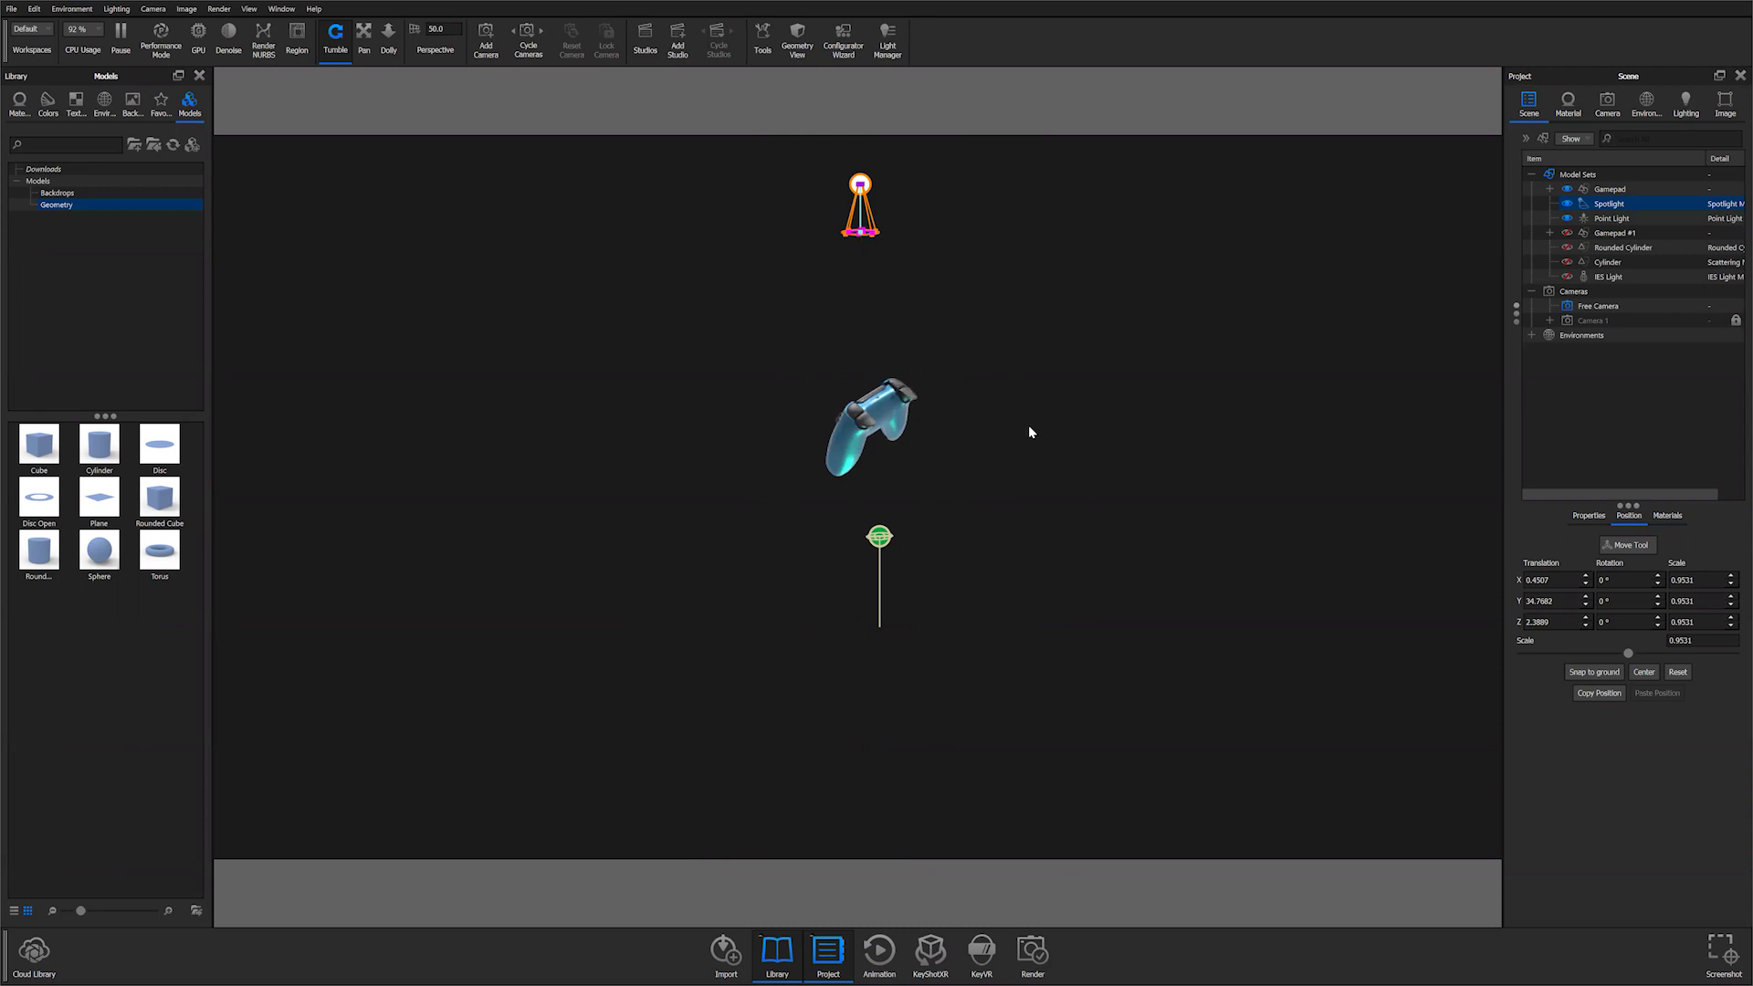
Stretch the spotlight beam below the gamepad, shrink the inner cone and resize the outer cone
{"action": "left_click_drag", "start_coordinate": [860, 261], "coordinate": [900, 628]}
{"action": "left_click_drag", "start_coordinate": [906, 555], "coordinate": [908, 558]}
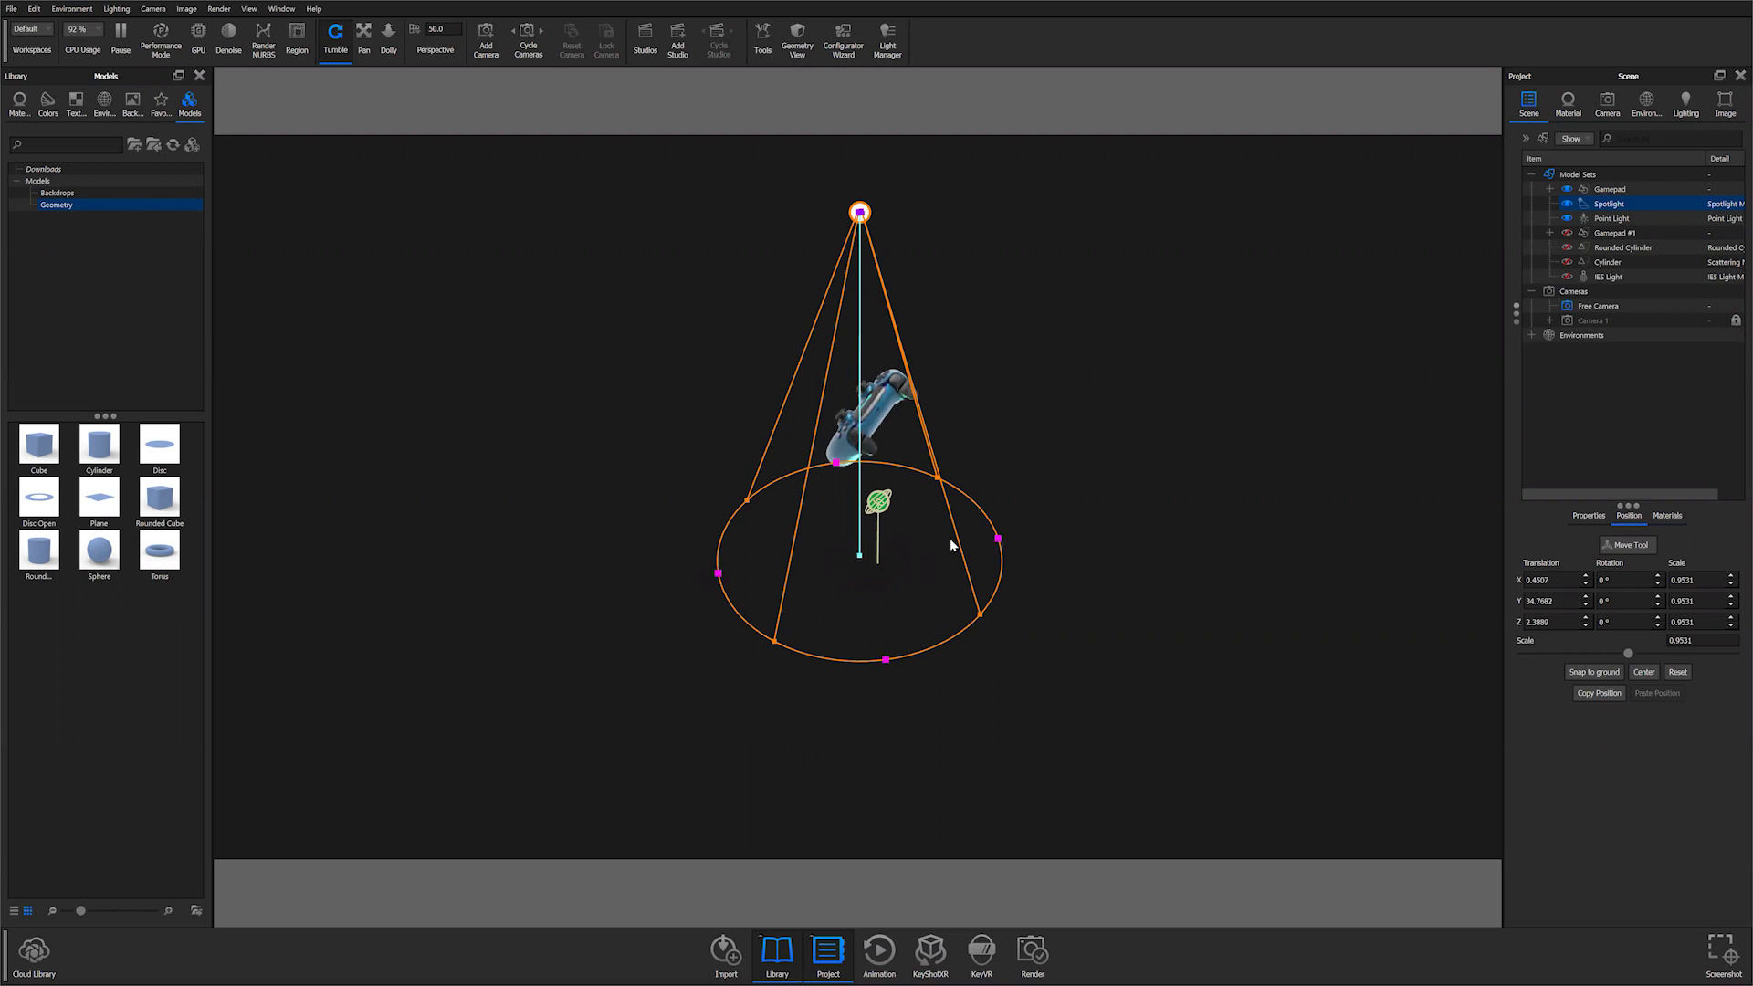
{"action": "left_click", "coordinate": [952, 545]}
{"action": "left_click_drag", "start_coordinate": [951, 546], "coordinate": [909, 544]}
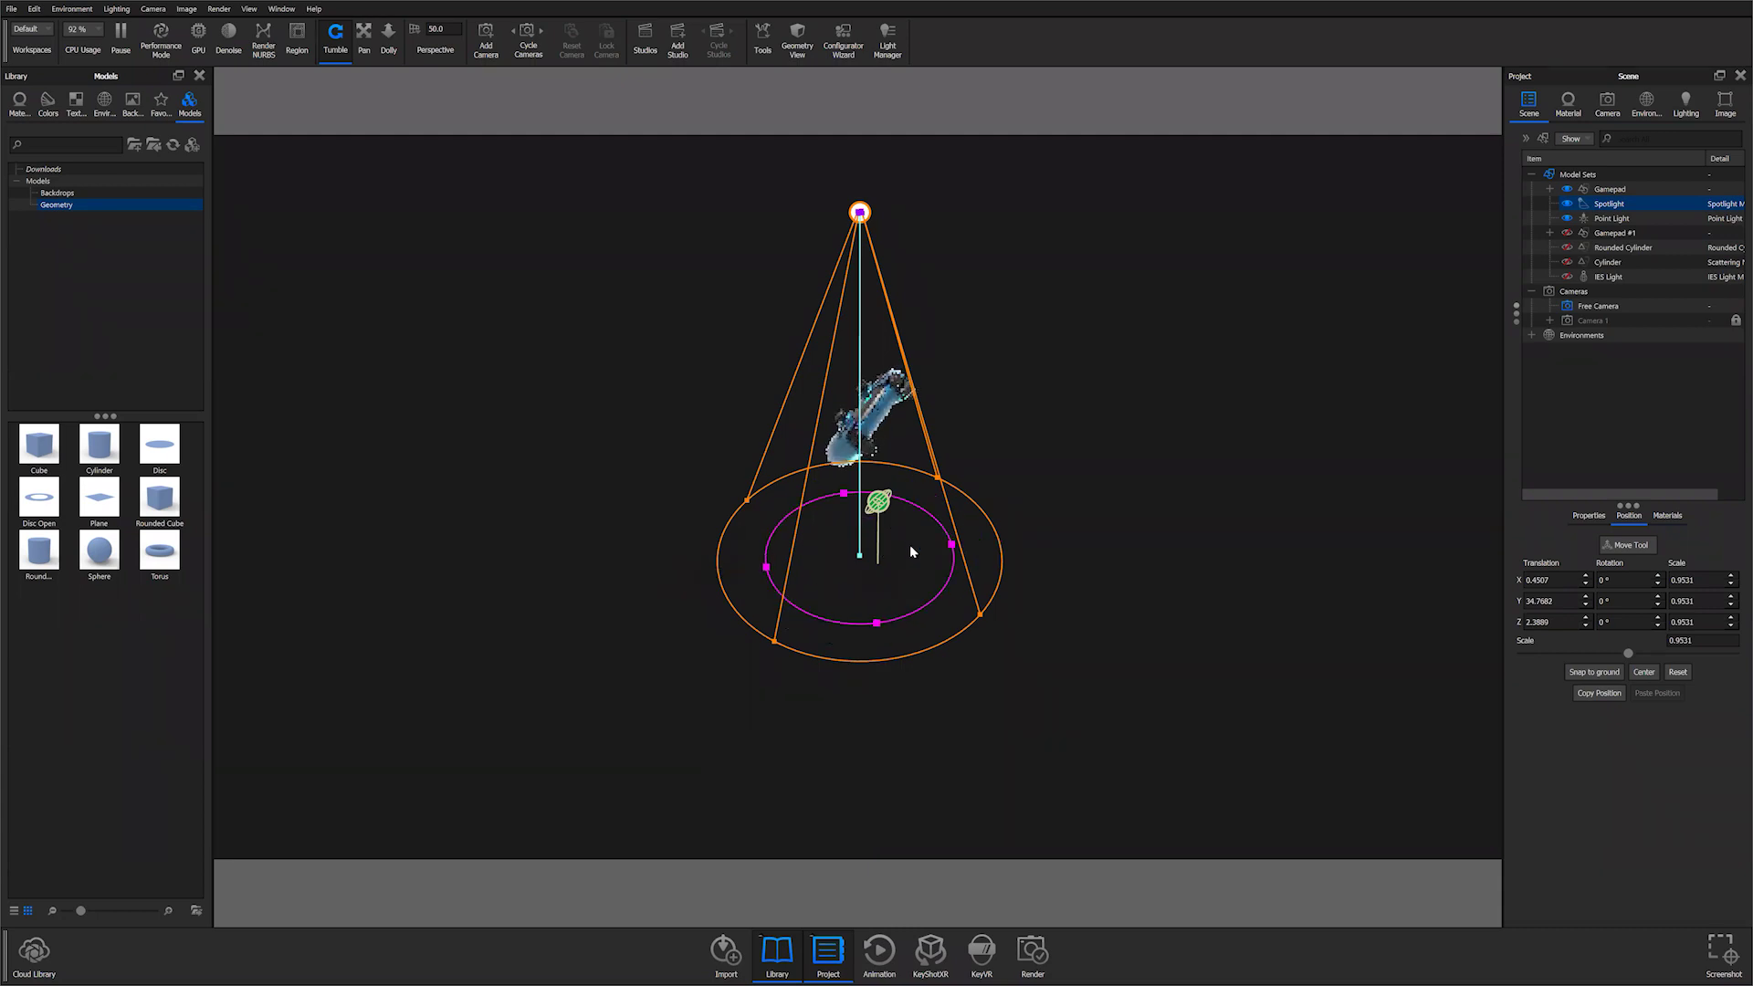
{"action": "left_click_drag", "start_coordinate": [452, 778], "coordinate": [645, 736]}
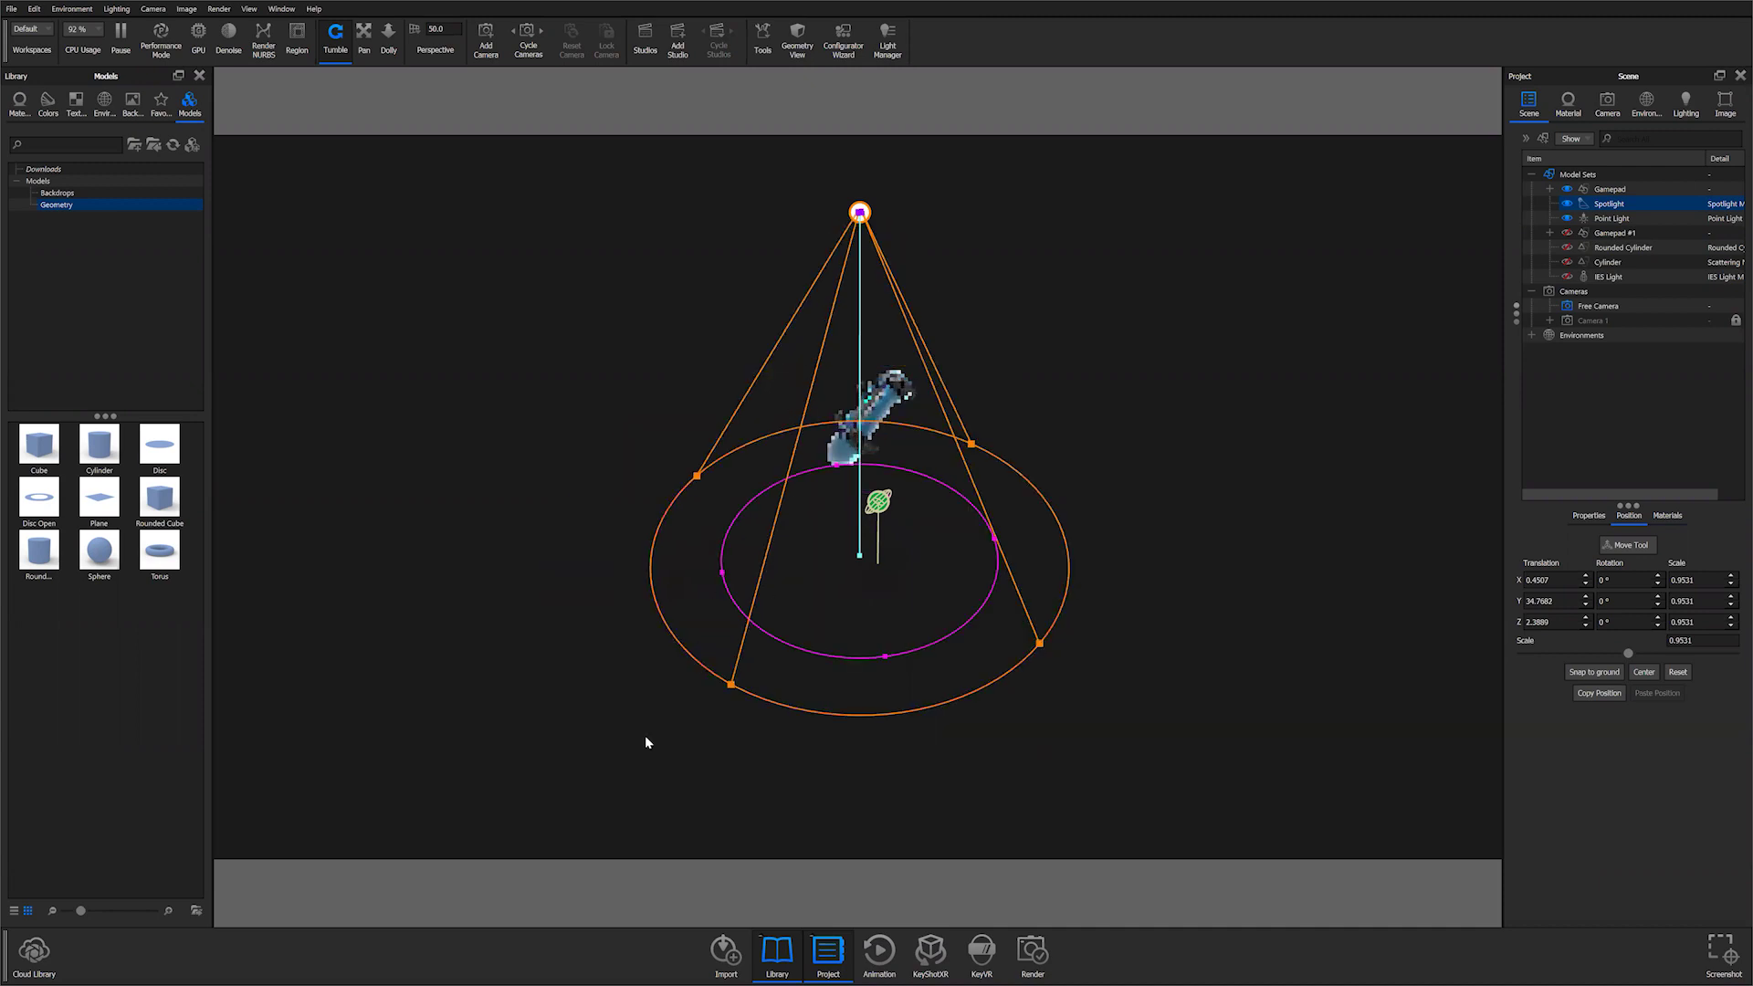
{"action": "key", "text": "ctrl+z"}
{"action": "left_click_drag", "start_coordinate": [845, 409], "coordinate": [974, 525]}
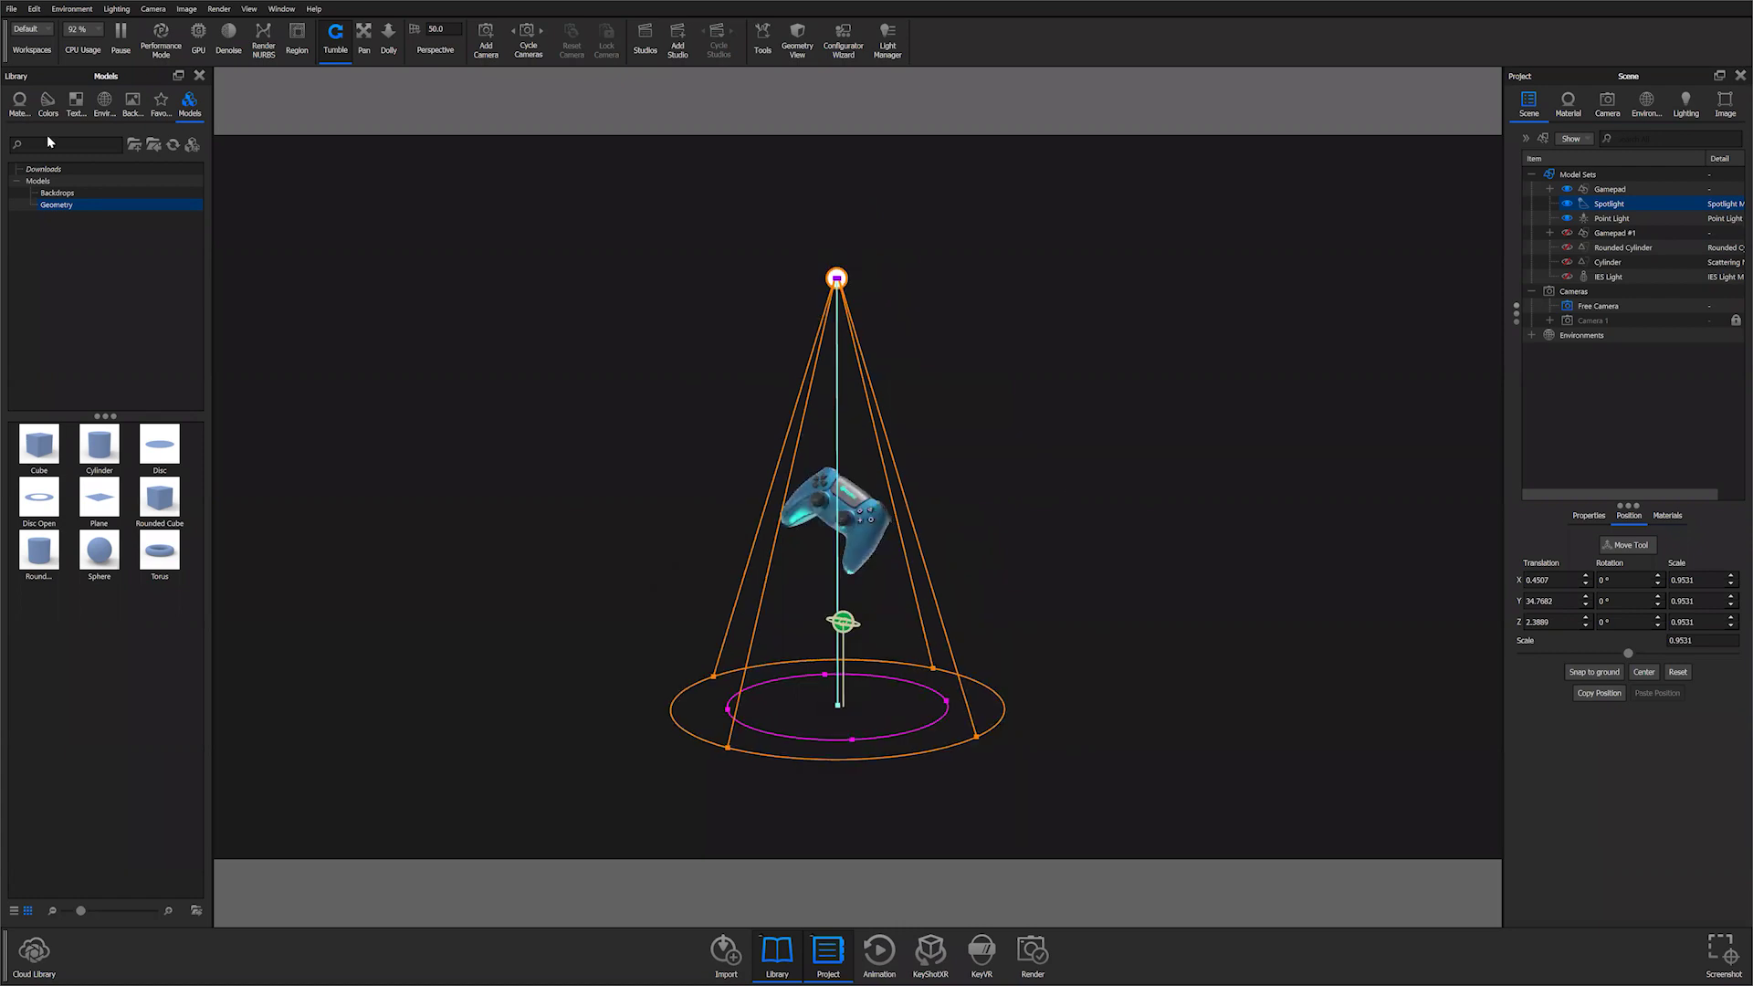
Switch KeyShot to the Lighting workspace layout
{"action": "left_click", "coordinate": [13, 15]}
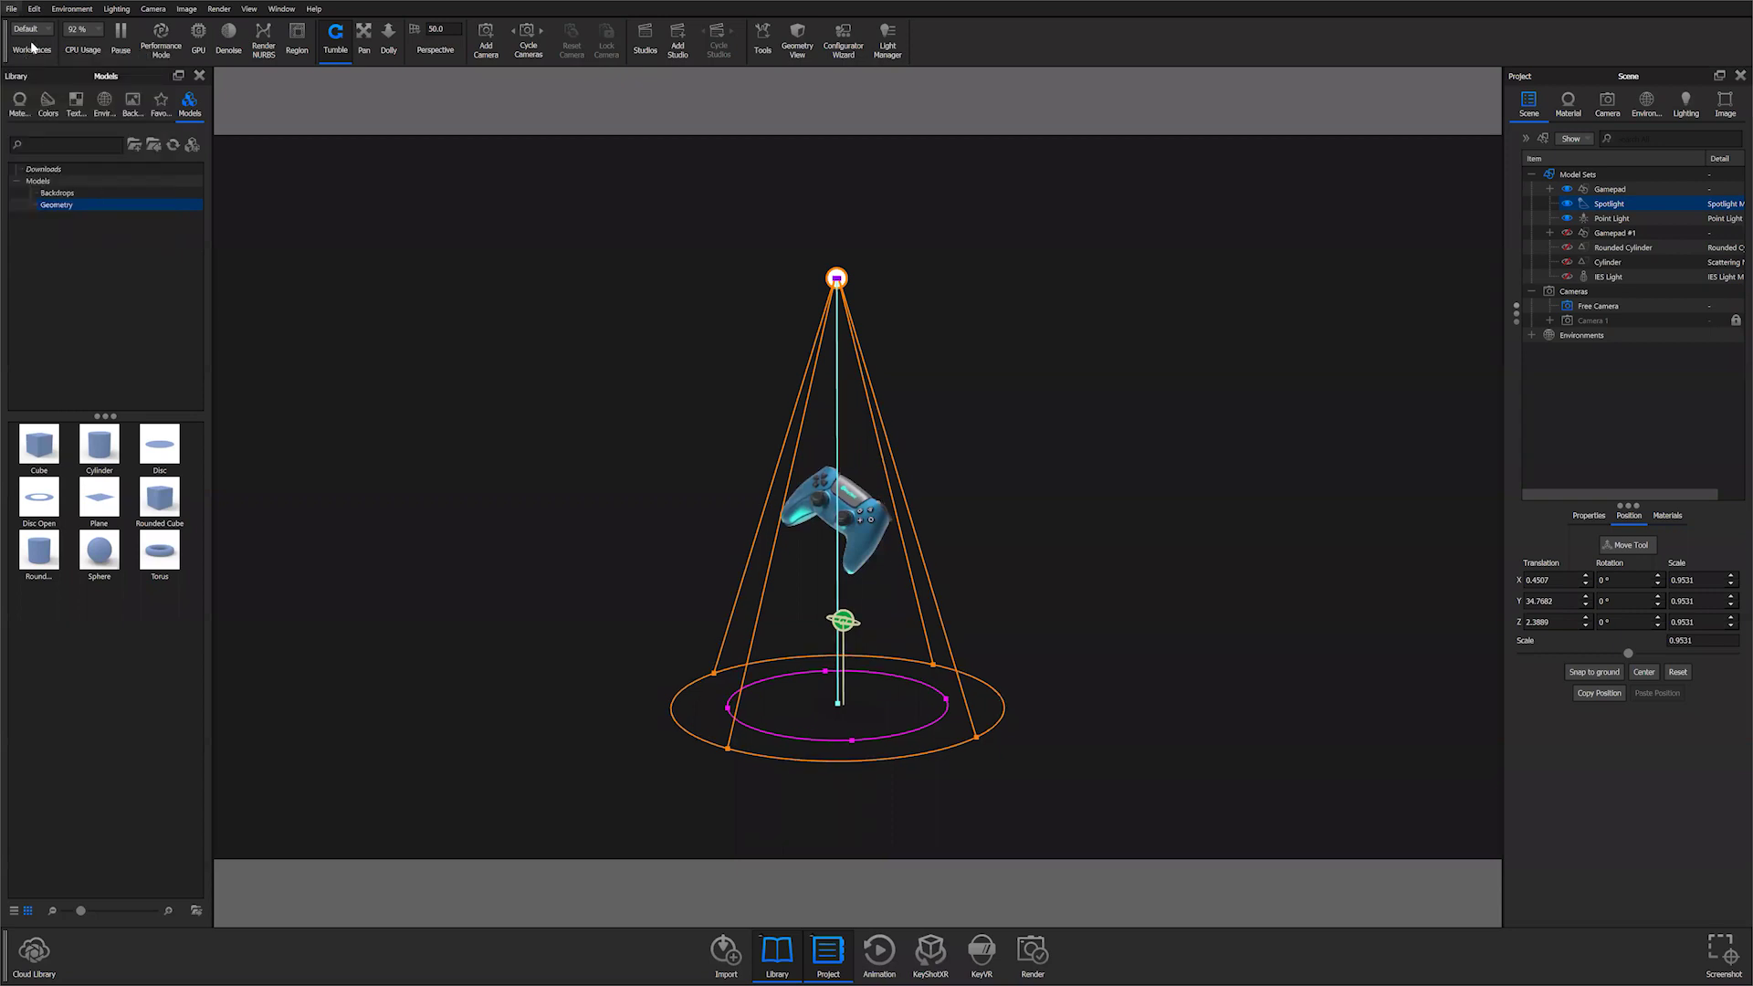
{"action": "left_click", "coordinate": [32, 48]}
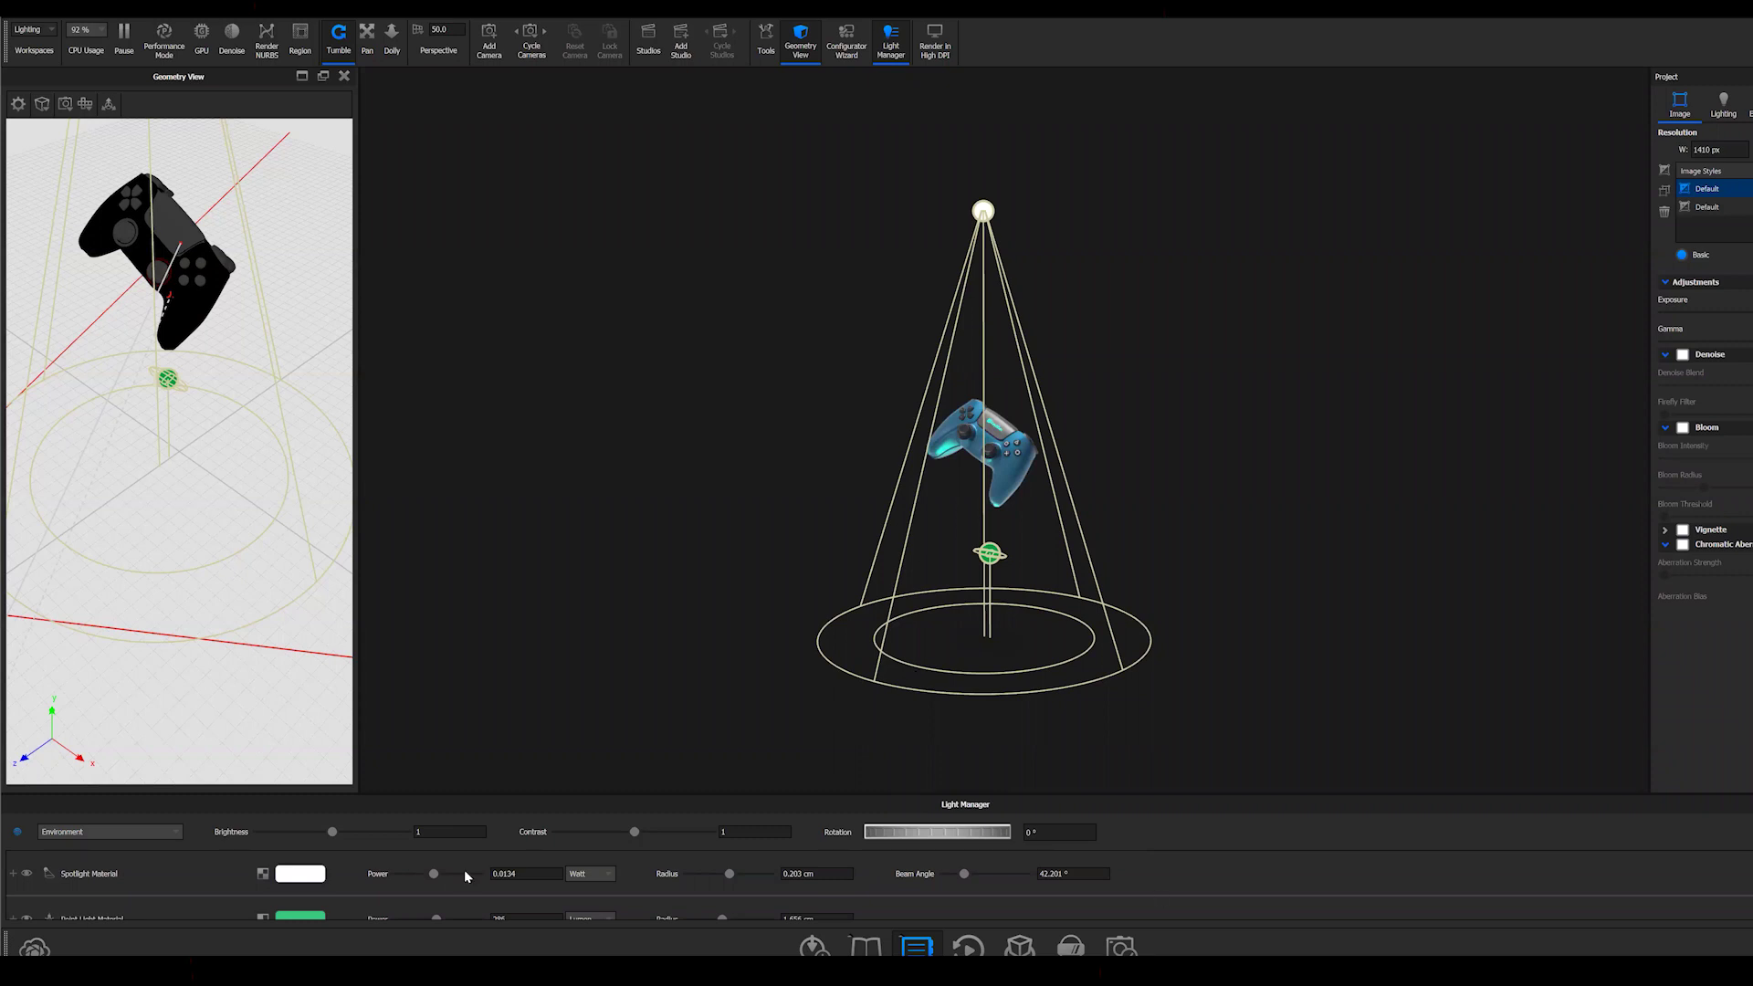
{"action": "scroll", "coordinate": [288, 879], "scroll_direction": "down", "scroll_amount": 1}
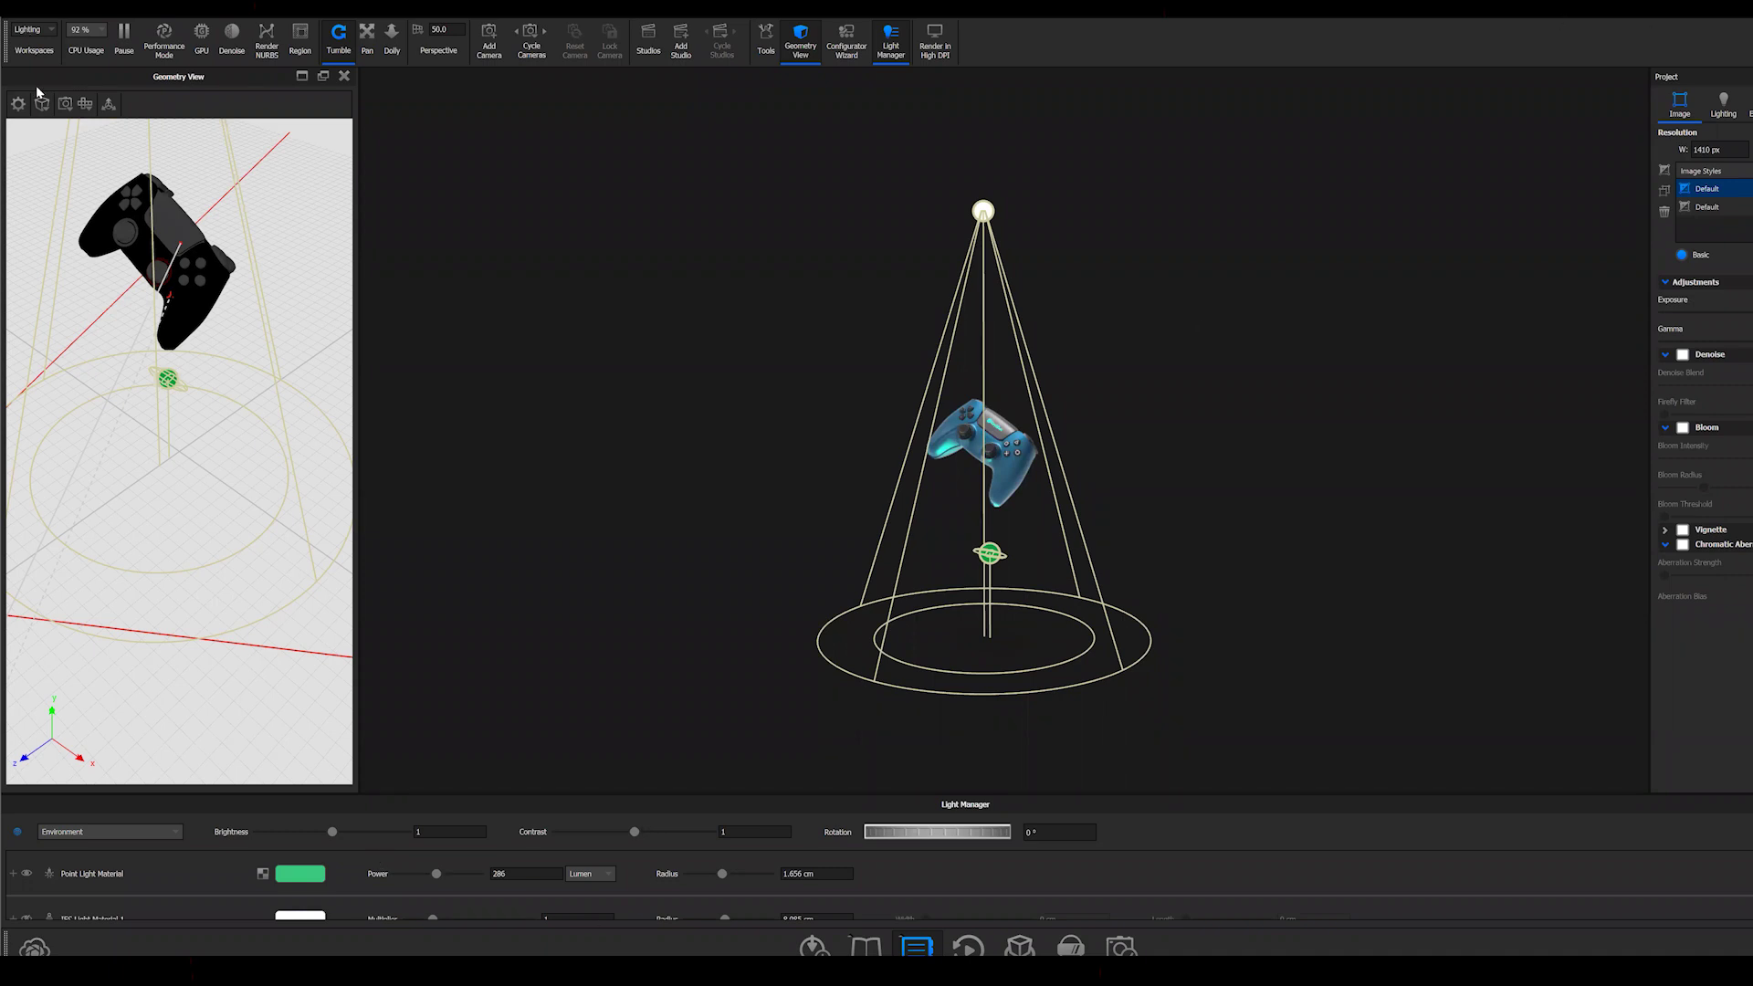
Switch the workspace layout back to Default with the library and Scene tree
{"action": "left_click", "coordinate": [34, 29]}
{"action": "left_click", "coordinate": [53, 68]}
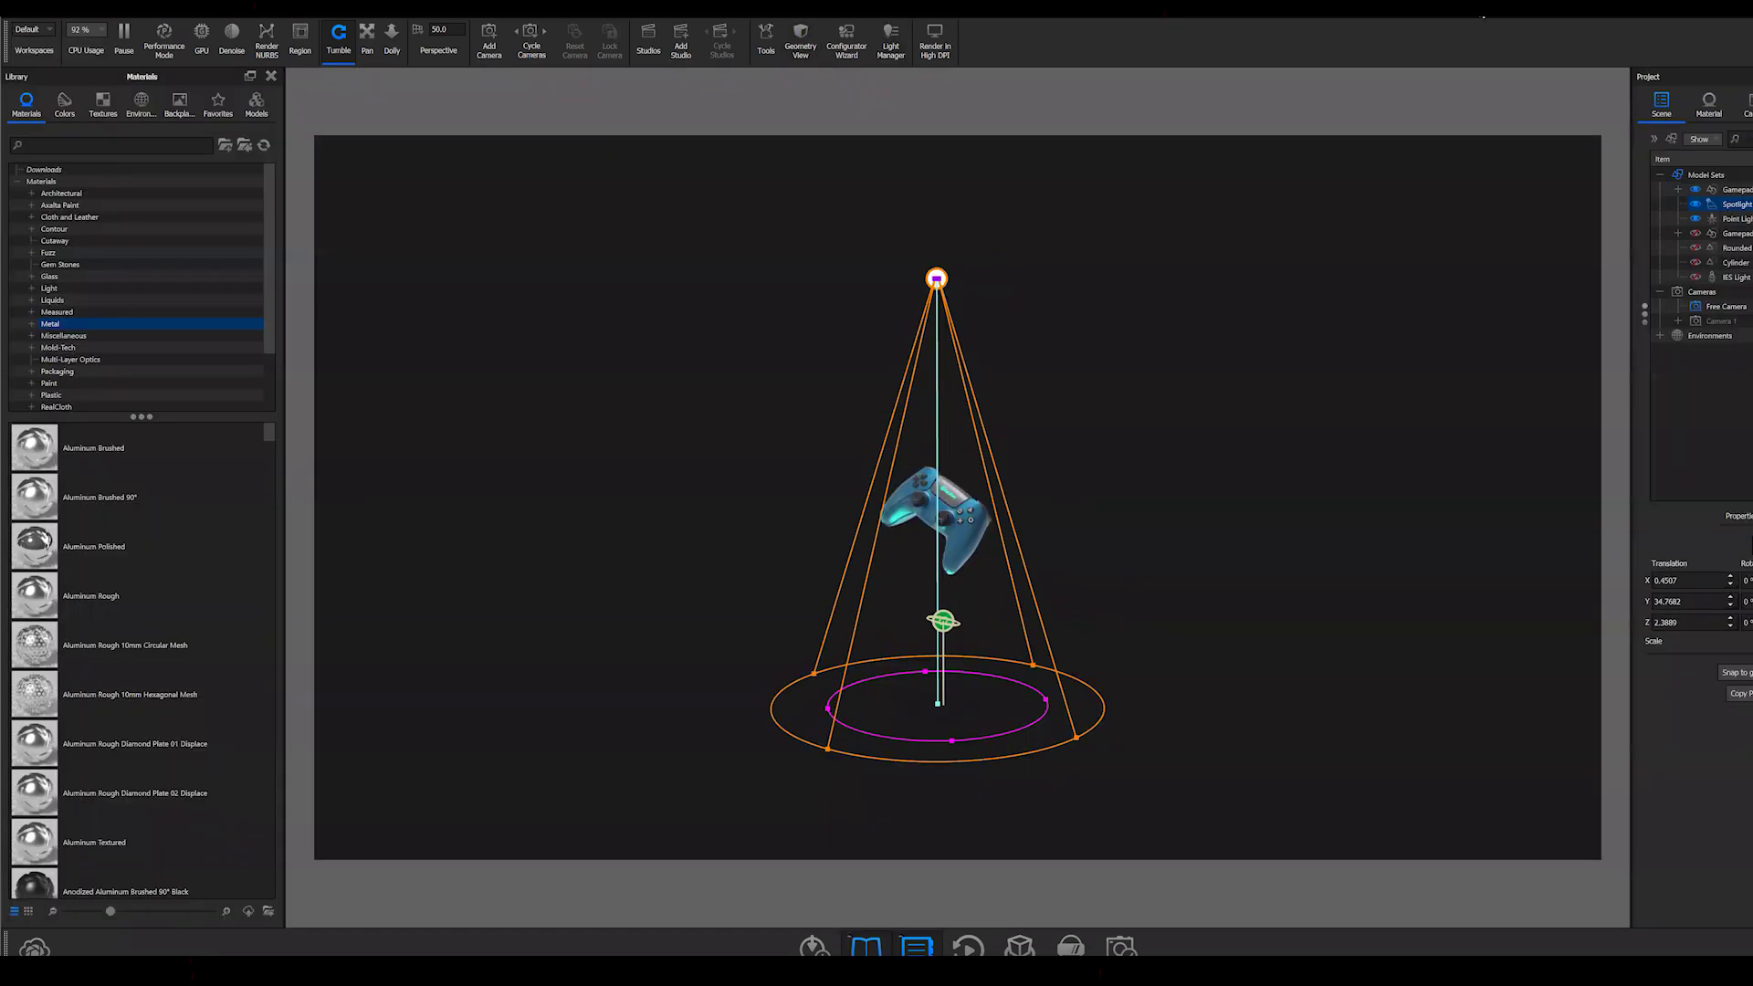